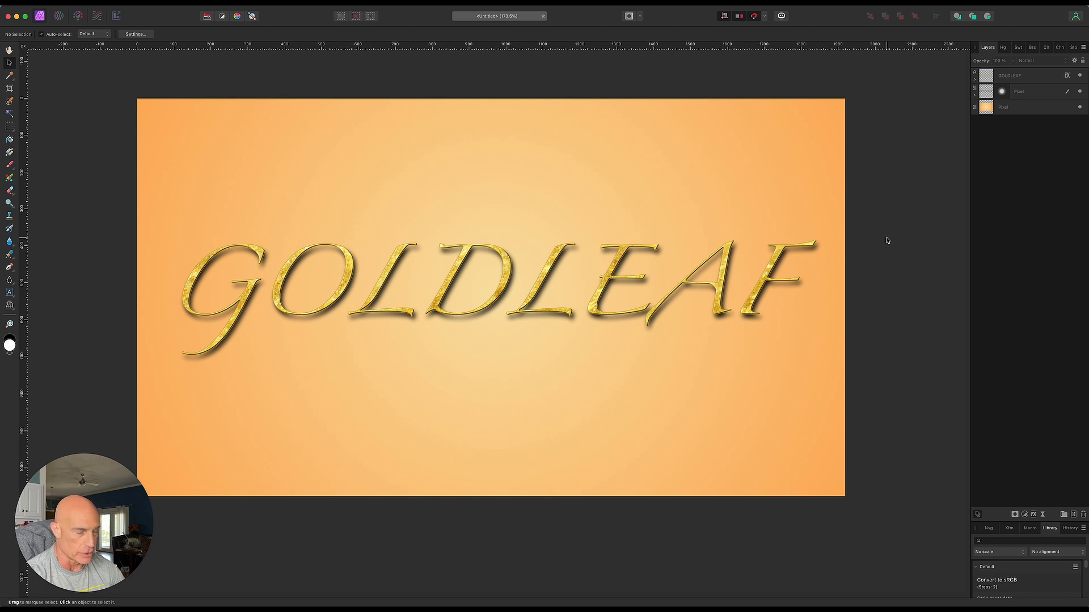
Step: Delete the GOLDLEAF text layer and the pixel layer directly beneath it, keeping only the orange gradient background
click(1044, 77)
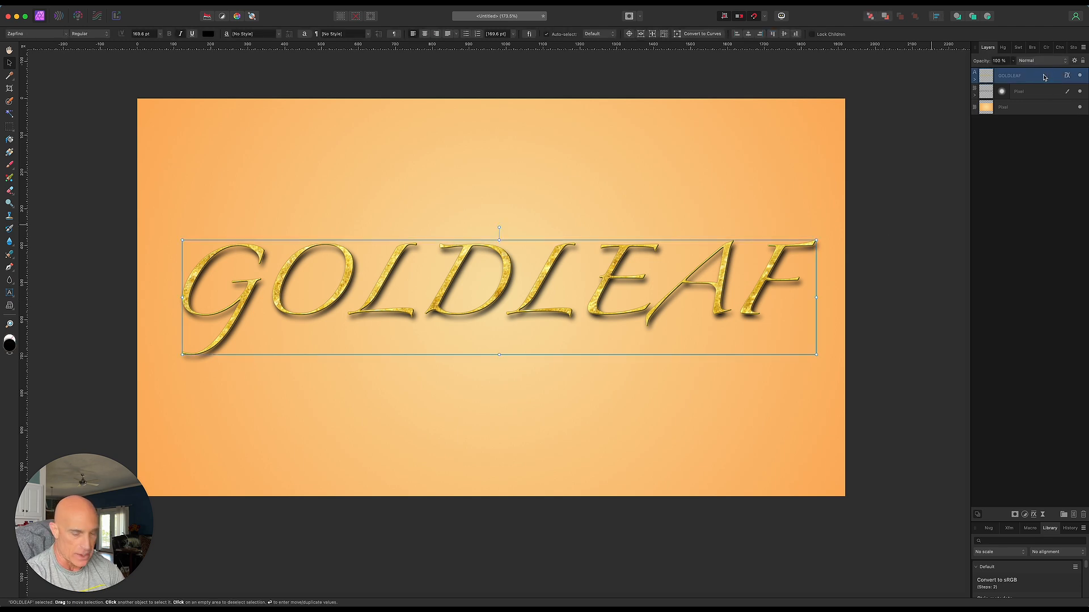
shift+click(1041, 94)
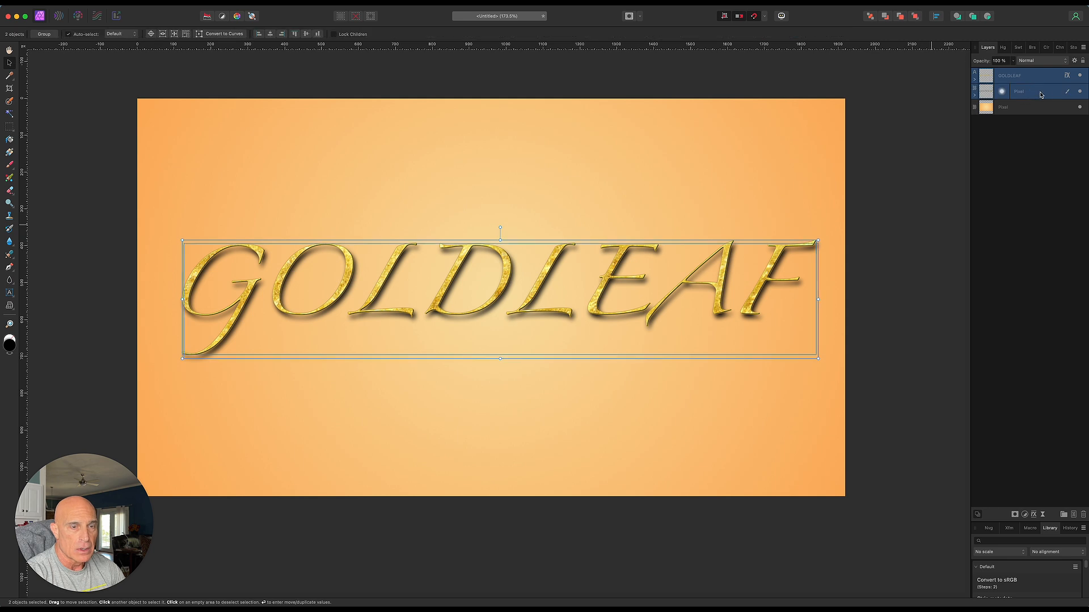
key(Delete)
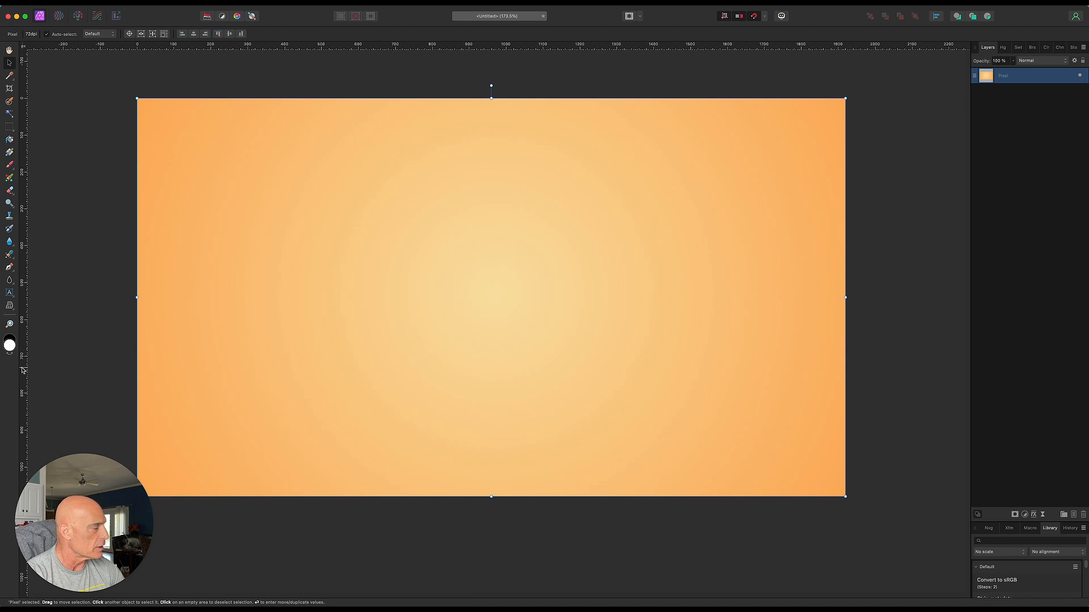
Step: Add the art text "GOLDLEAF" in black Zapfino at about 185 pt across the canvas
click(10, 294)
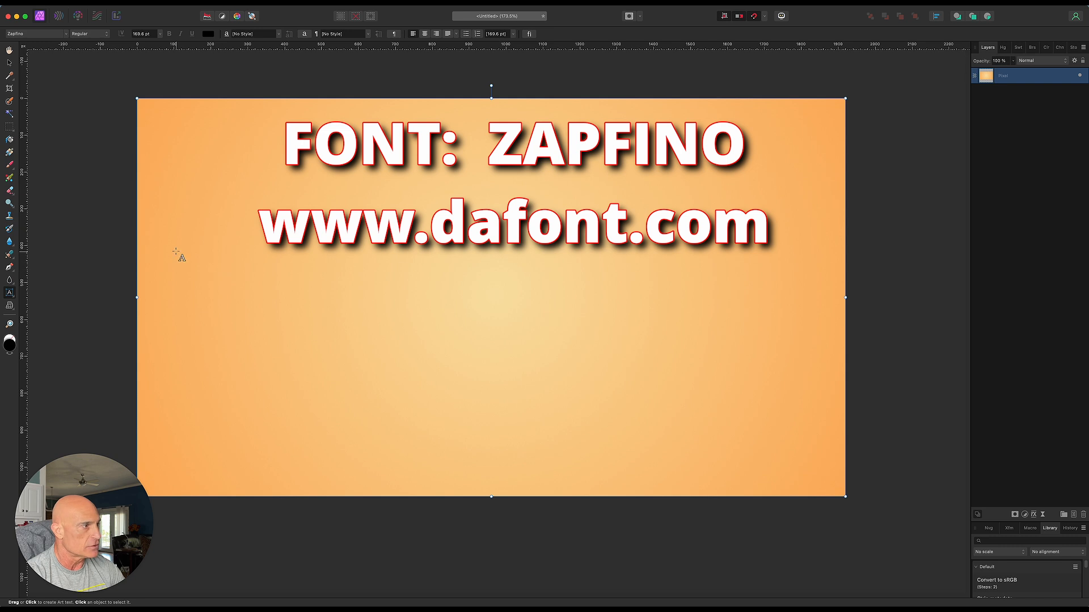
drag(165, 234, 235, 344)
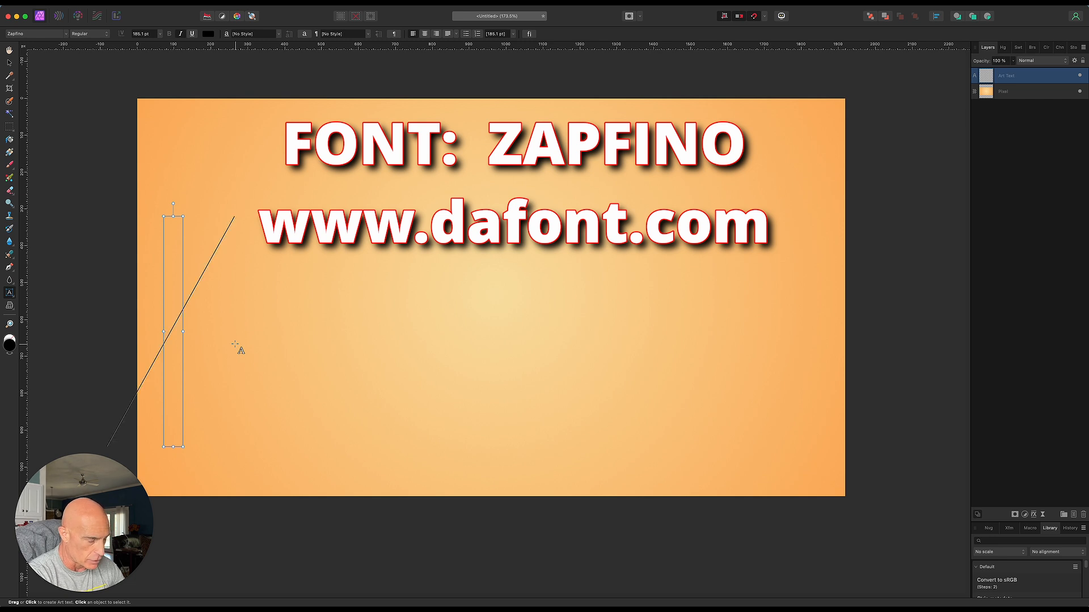
text(GOLD)
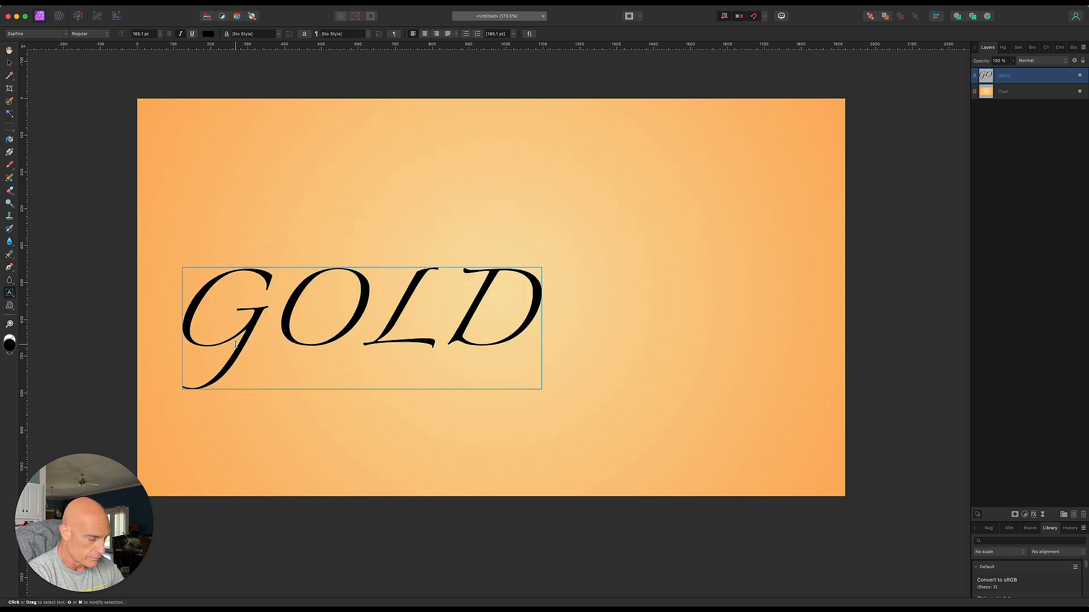
text(LEA)
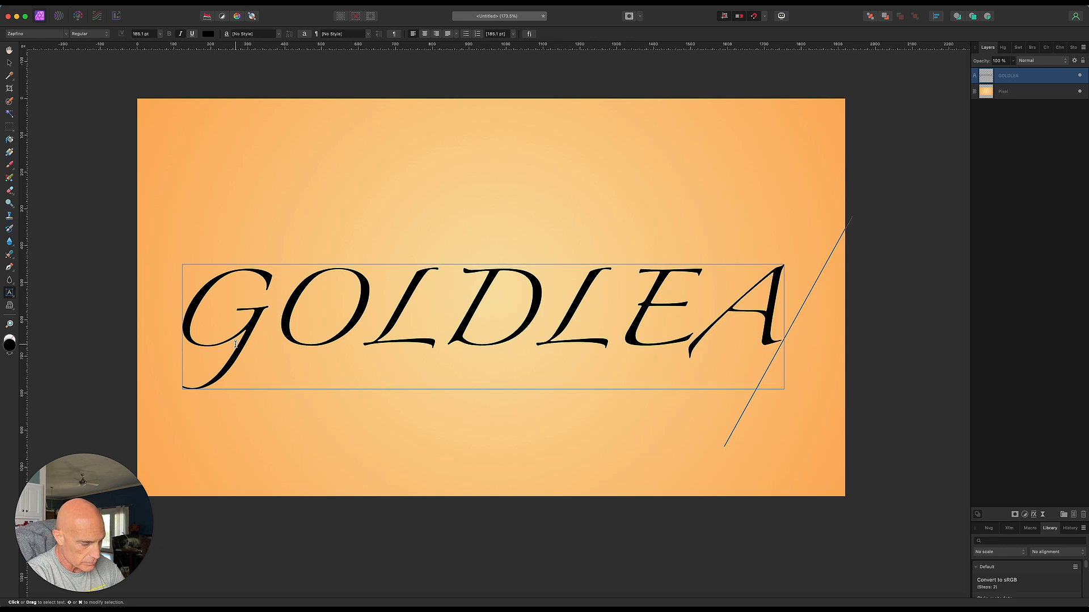
text(F)
key(Escape)
Step: Scale the GOLDLEAF text down to about 176 pt and center it on the canvas
click(9, 63)
drag(465, 322, 436, 293)
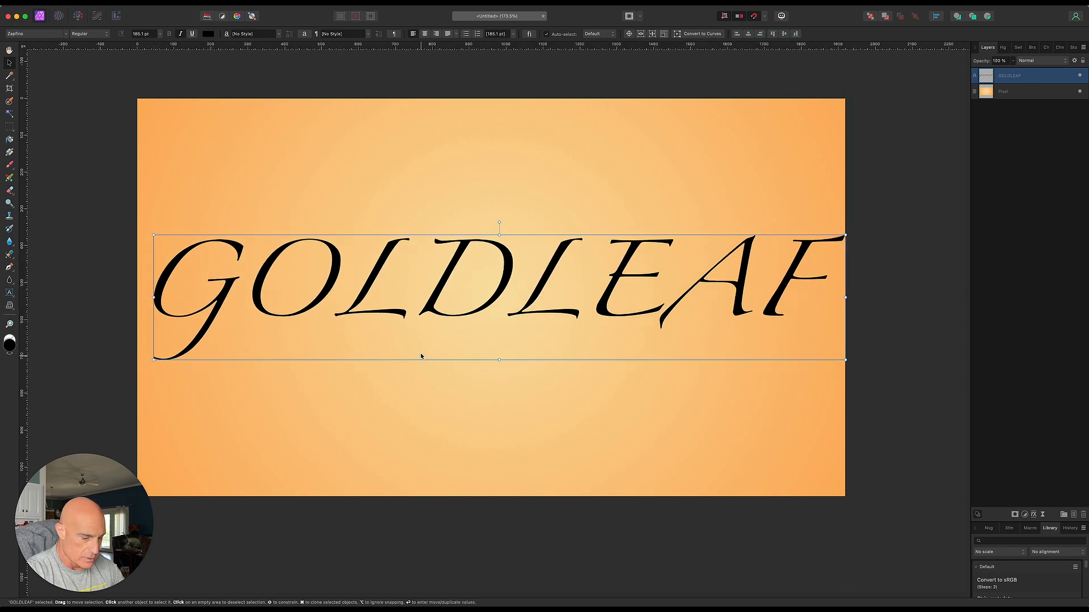
key(alt)
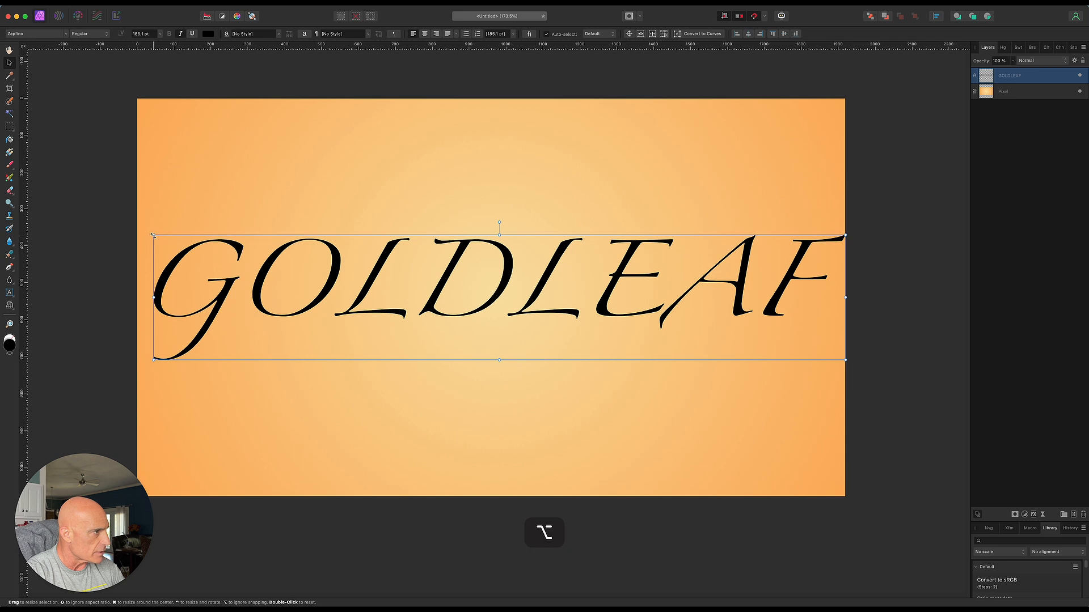
drag(154, 235, 183, 255)
drag(287, 291, 272, 286)
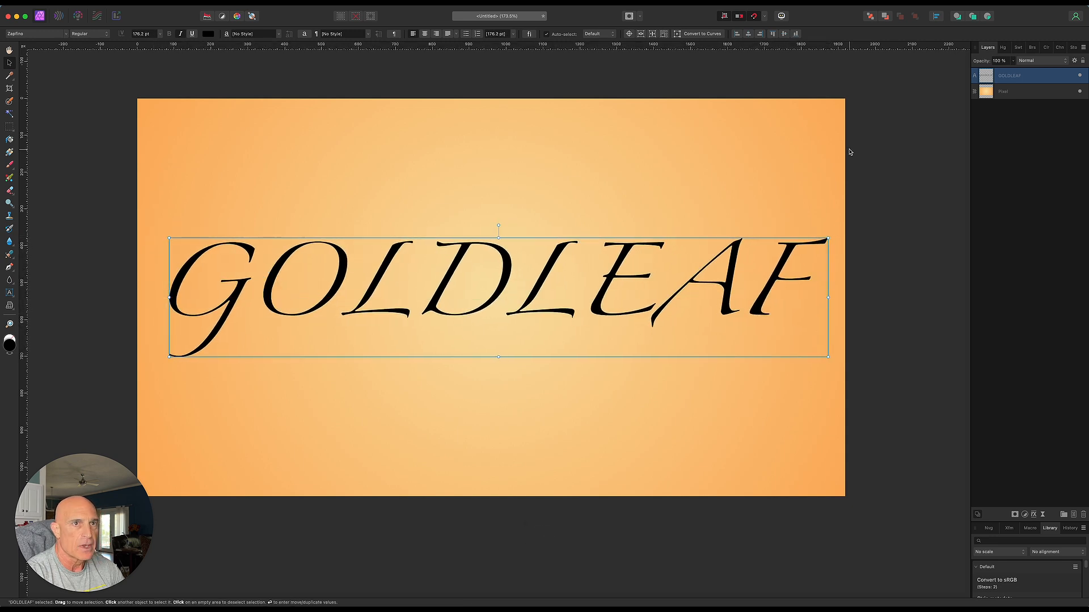
Step: Add a new pixel layer and place goldleaf02.jpg from the Textures folder over the artwork
click(1073, 515)
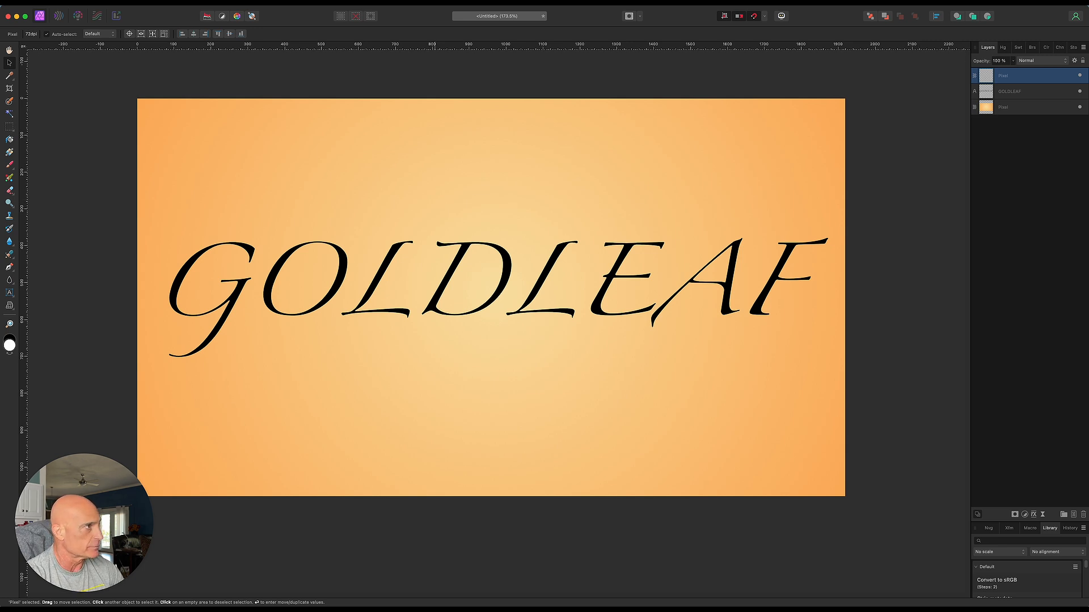
click(78, 5)
click(79, 222)
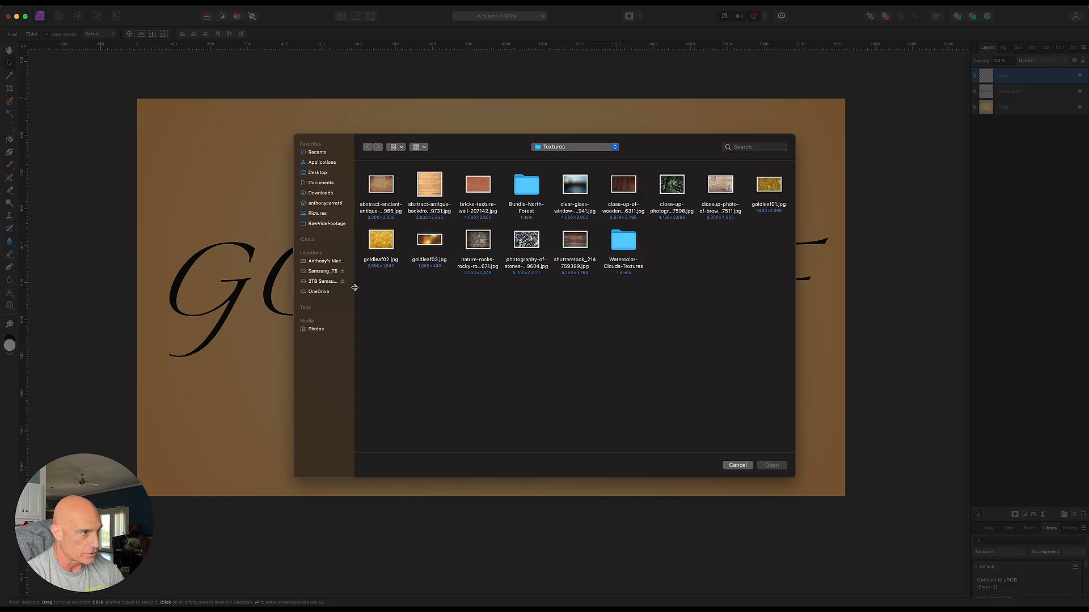
click(379, 241)
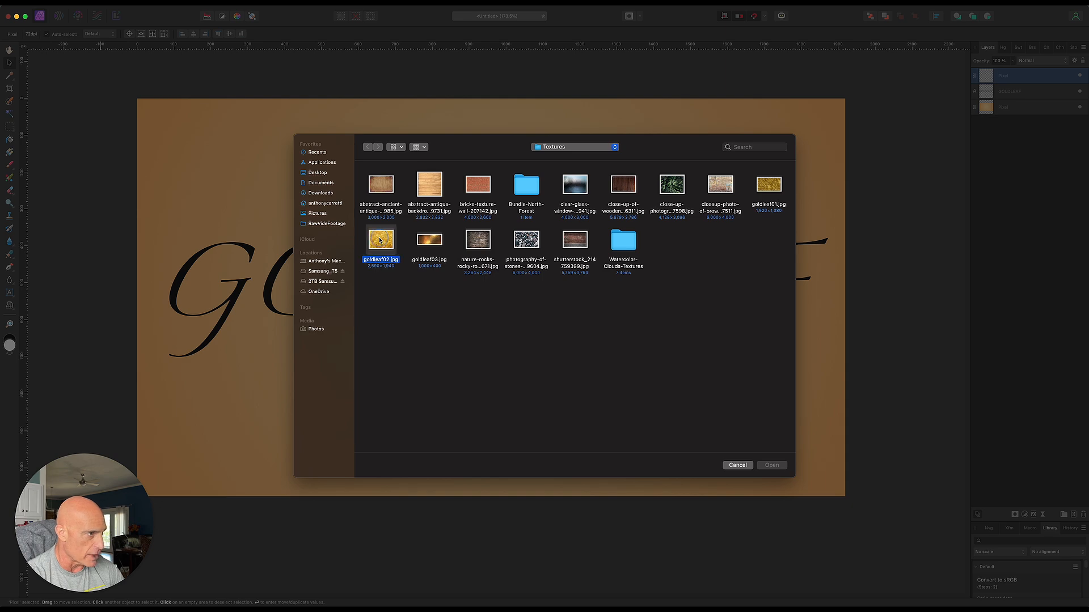
click(772, 467)
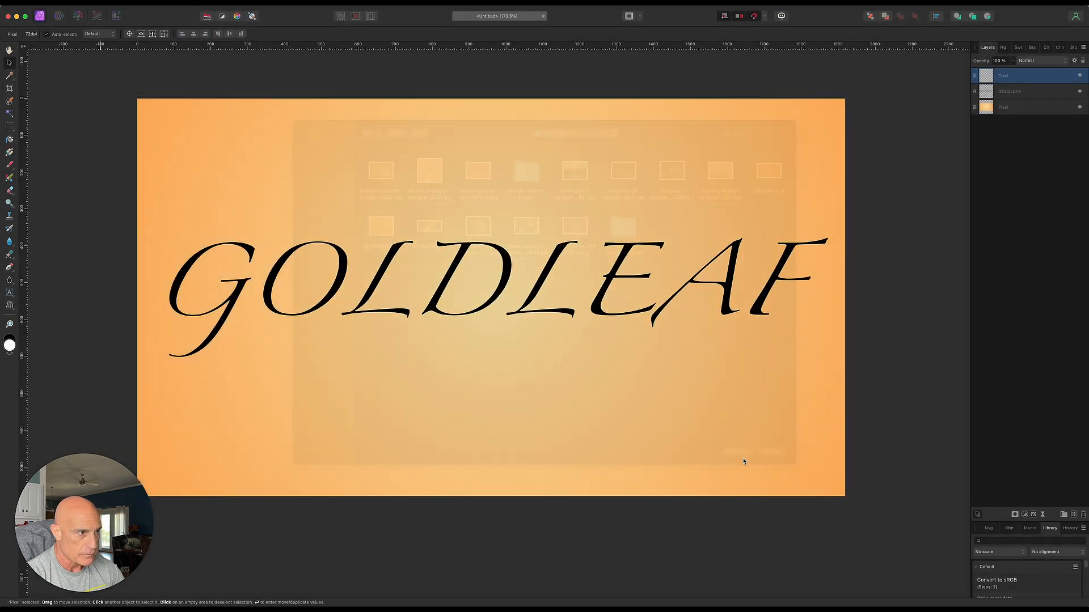
drag(108, 132, 934, 365)
Step: Reposition the gold leaf image so that it covers the entire canvas
key(h)
drag(363, 390, 515, 386)
click(9, 62)
drag(450, 296, 460, 246)
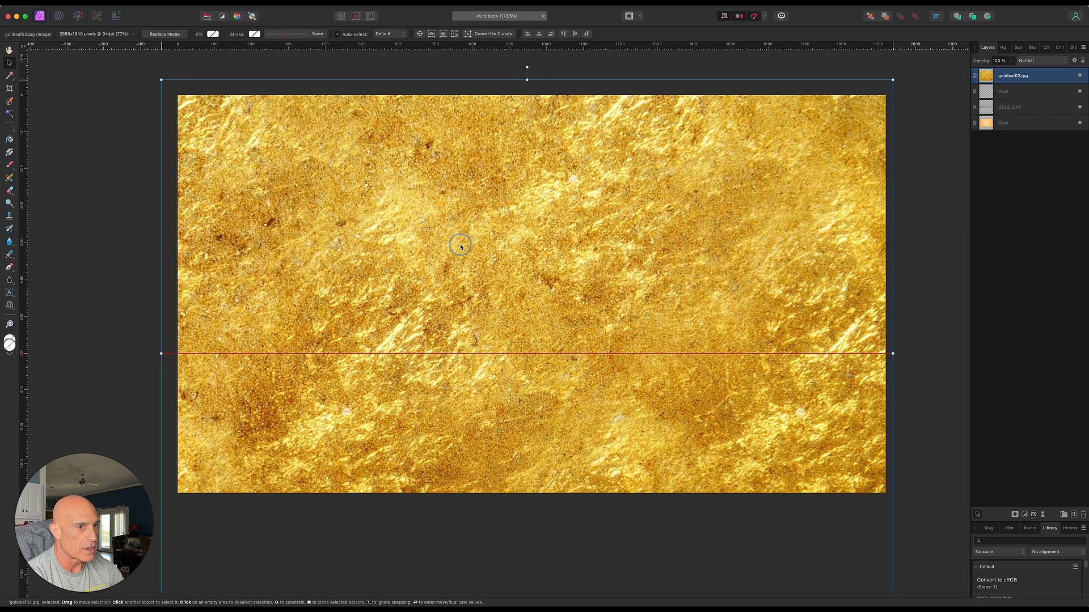
Step: Rasterize and trim the goldleaf02.jpg layer below the text and clip it inside the GOLDLEAF text layer
drag(1033, 79, 1032, 114)
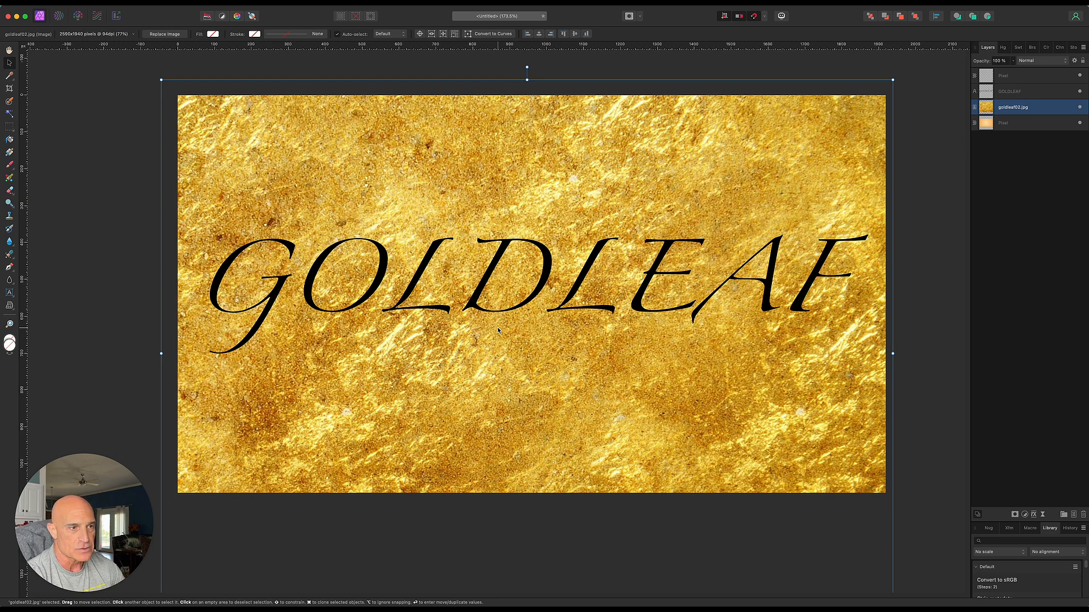
right_click(1031, 109)
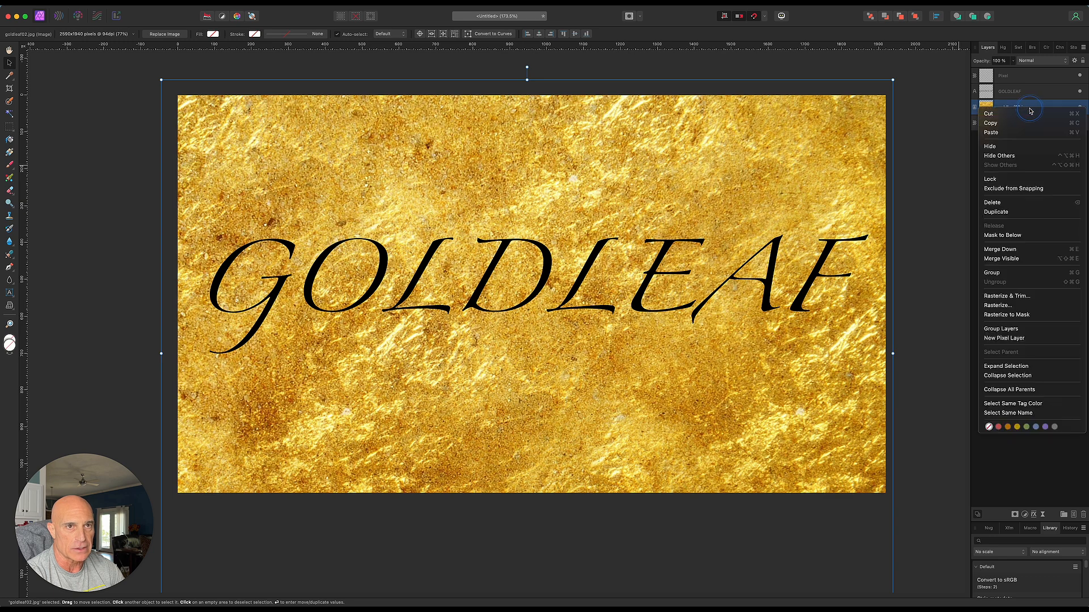
click(1013, 296)
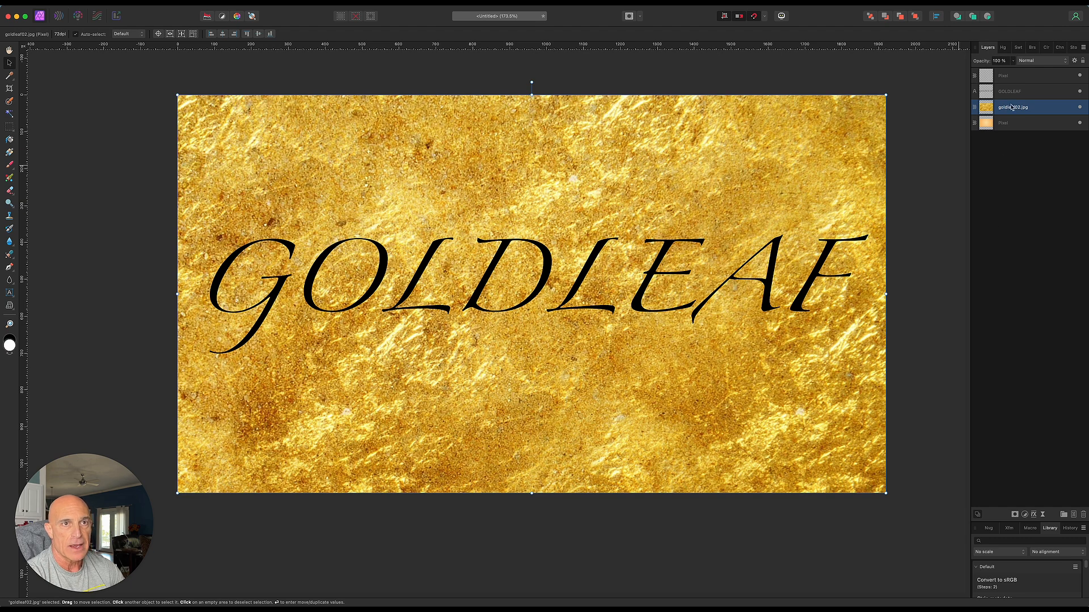
drag(1013, 110, 1013, 92)
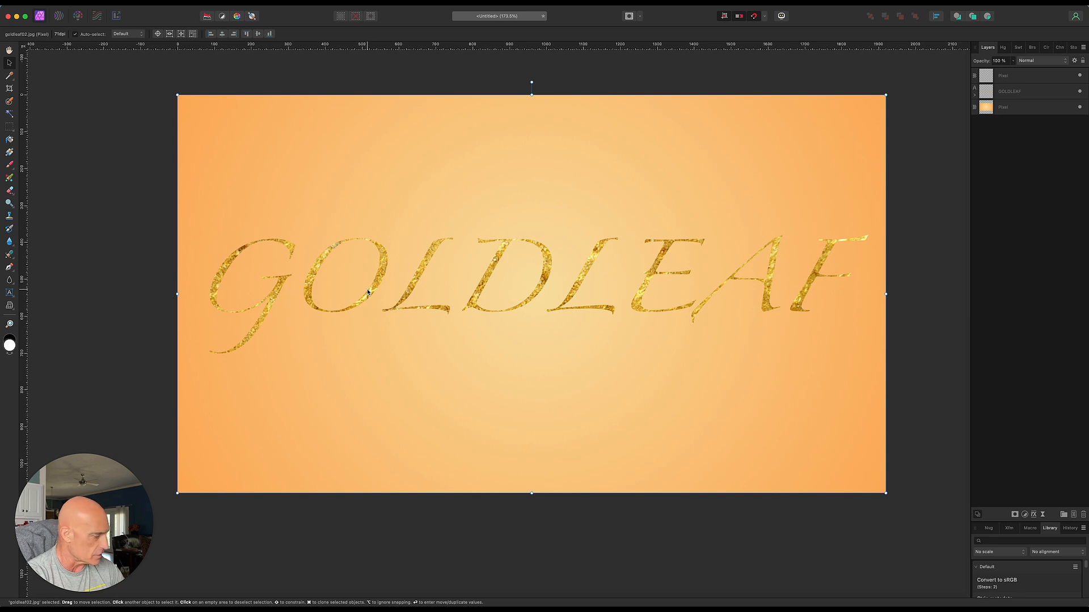
Step: Add a Bevel / Emboss layer effect to the GOLDLEAF text layer
click(1034, 93)
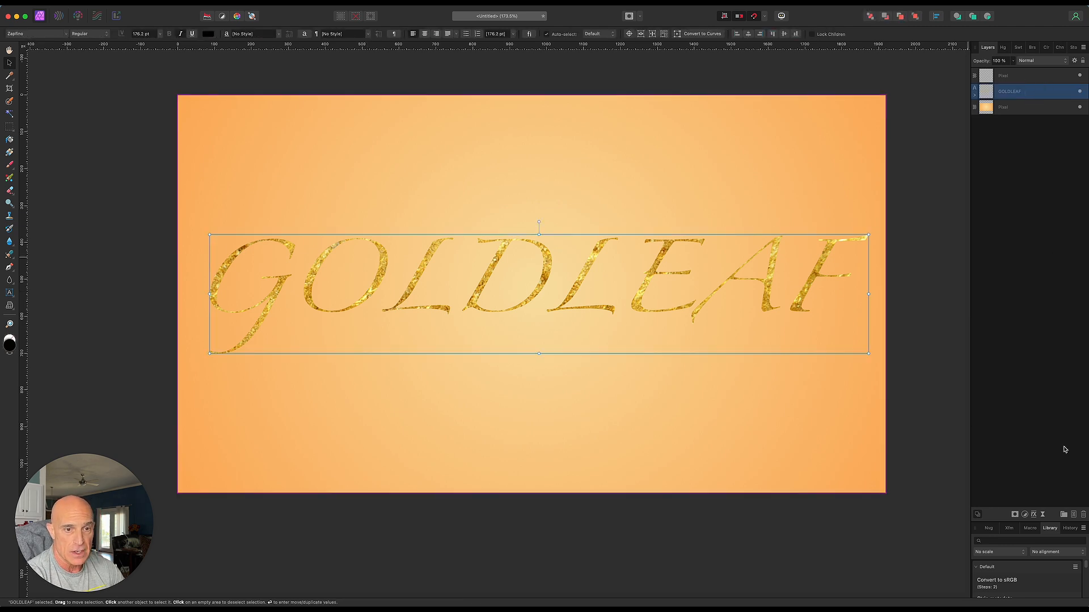
click(1034, 516)
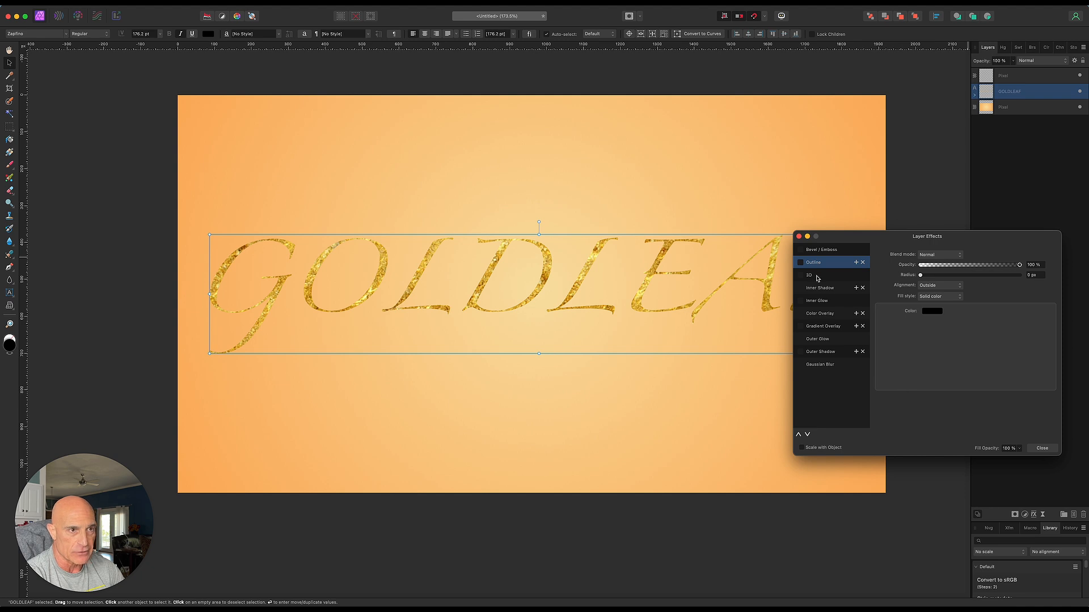
click(801, 249)
click(839, 251)
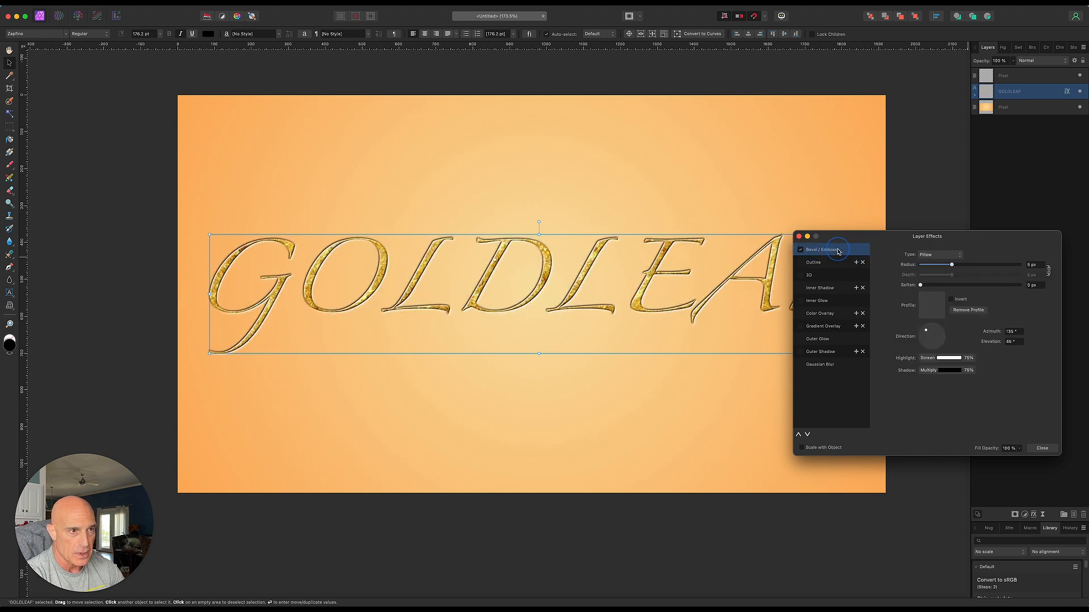
Step: Set the bevel to the Inner type with a 0.7 px radius and 1 px soften
drag(955, 237, 982, 289)
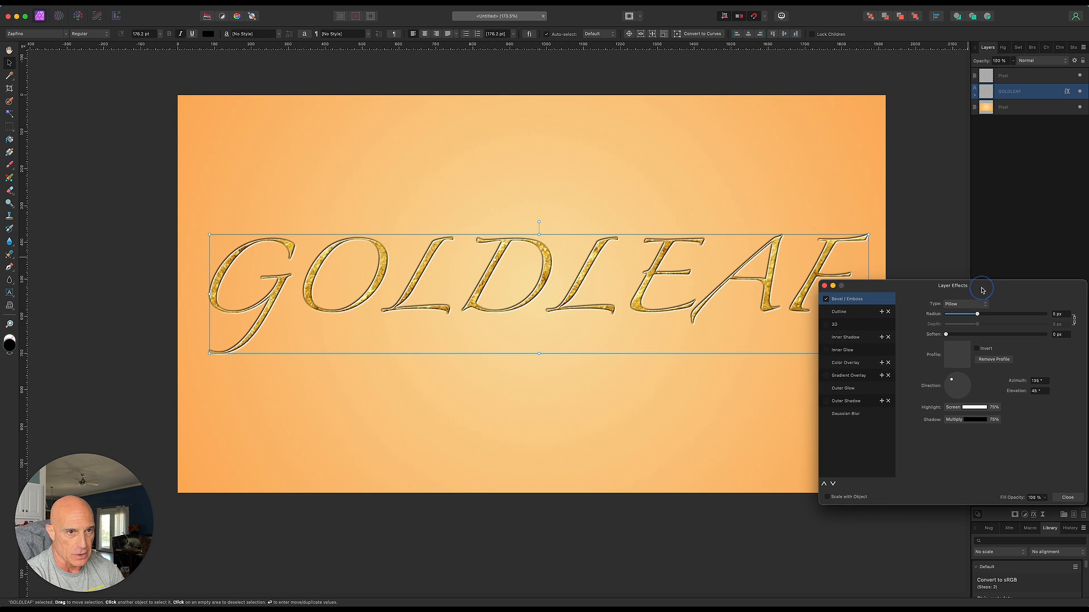
click(958, 306)
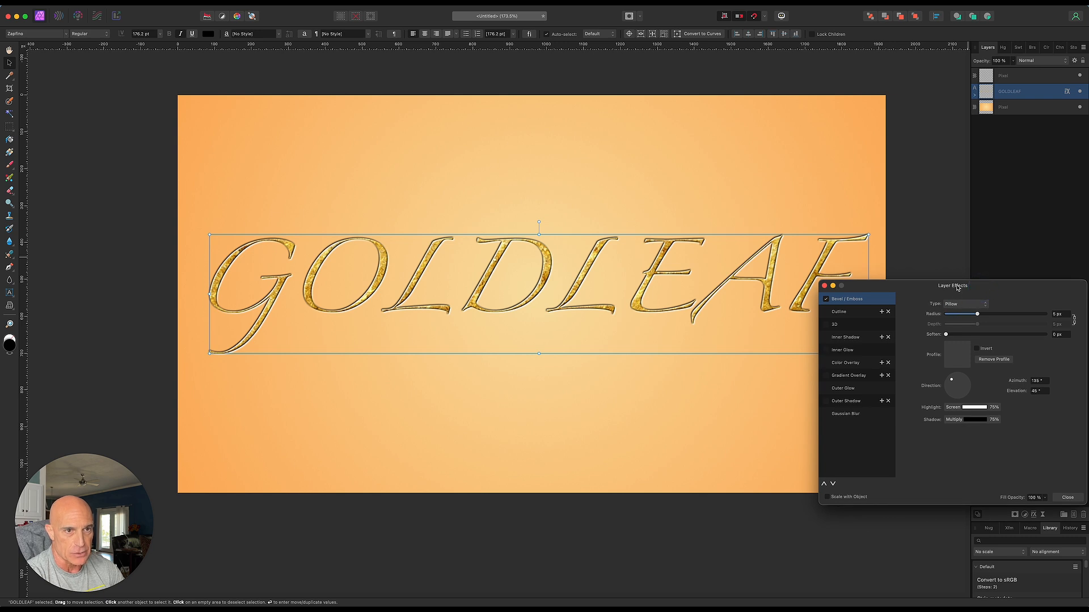
click(956, 283)
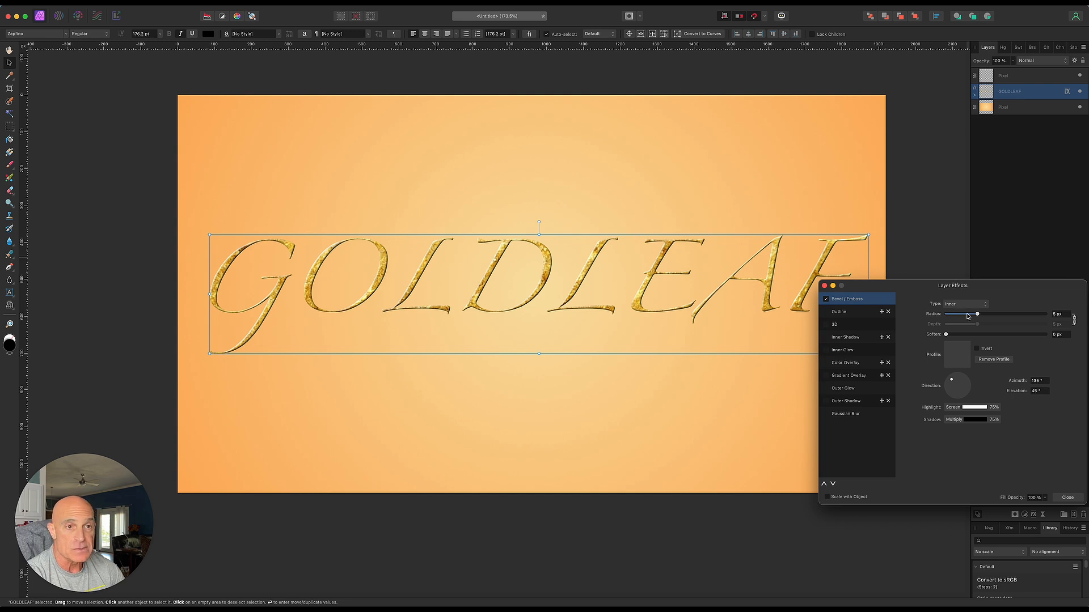
drag(978, 316, 959, 339)
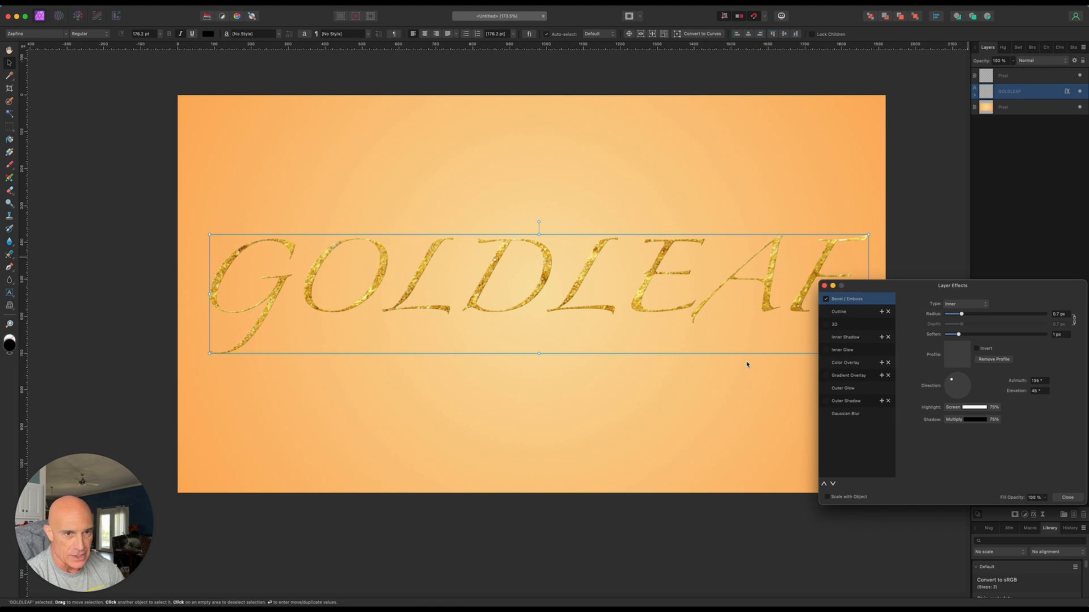
Step: Increase the bevel's light azimuth and set its elevation to 0°
click(1036, 380)
text(1)
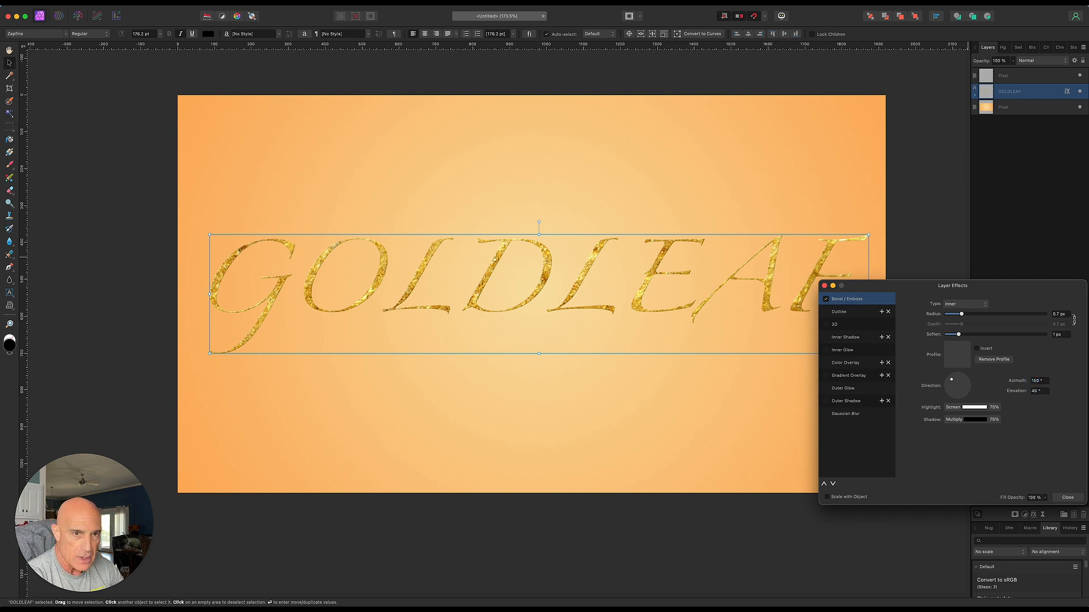
key(Tab)
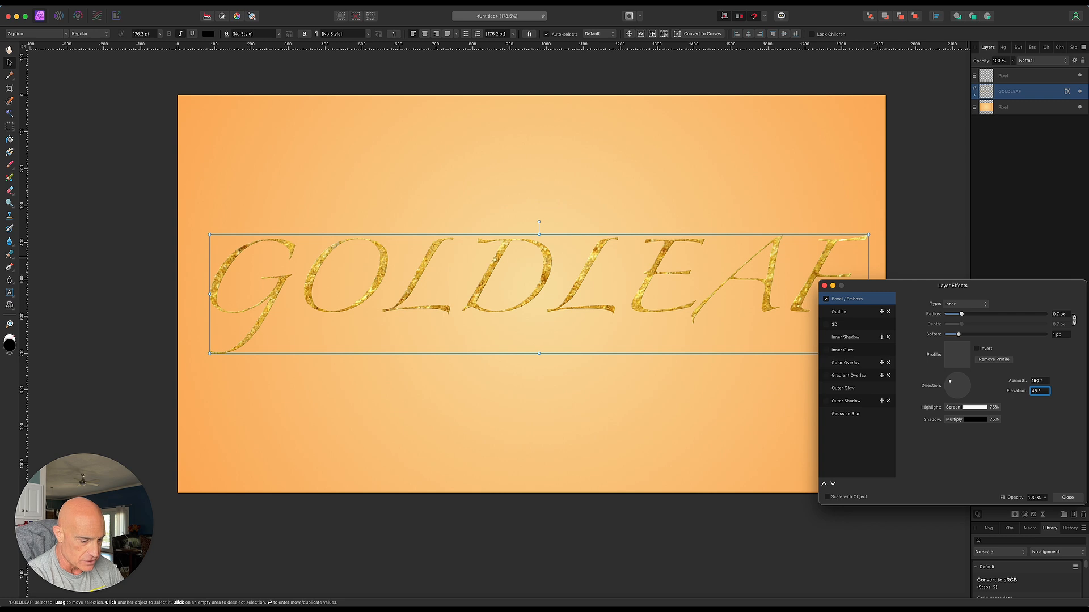
text(0)
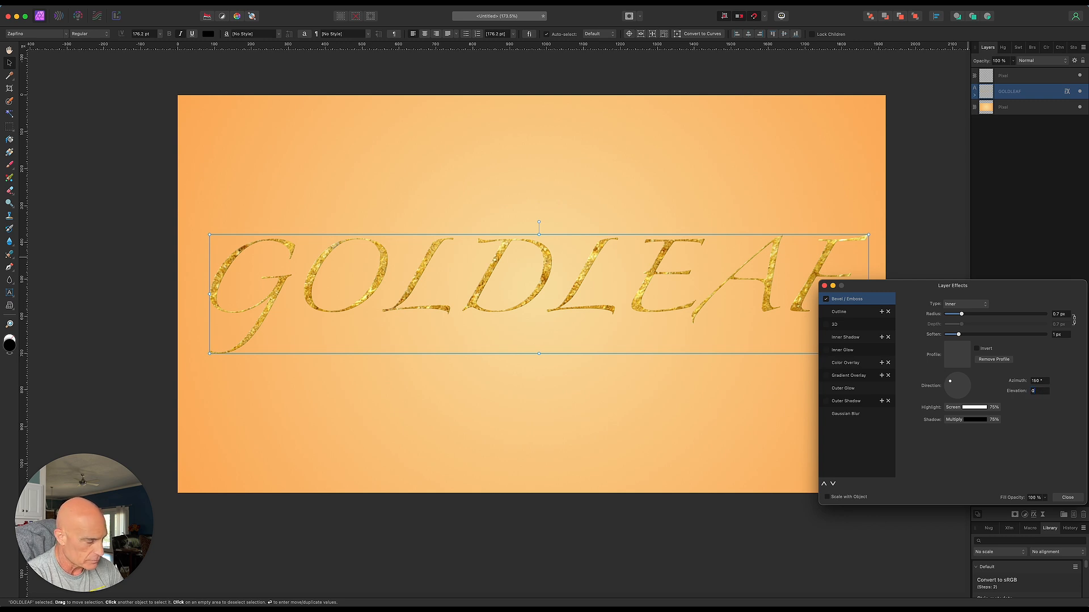
key(Tab)
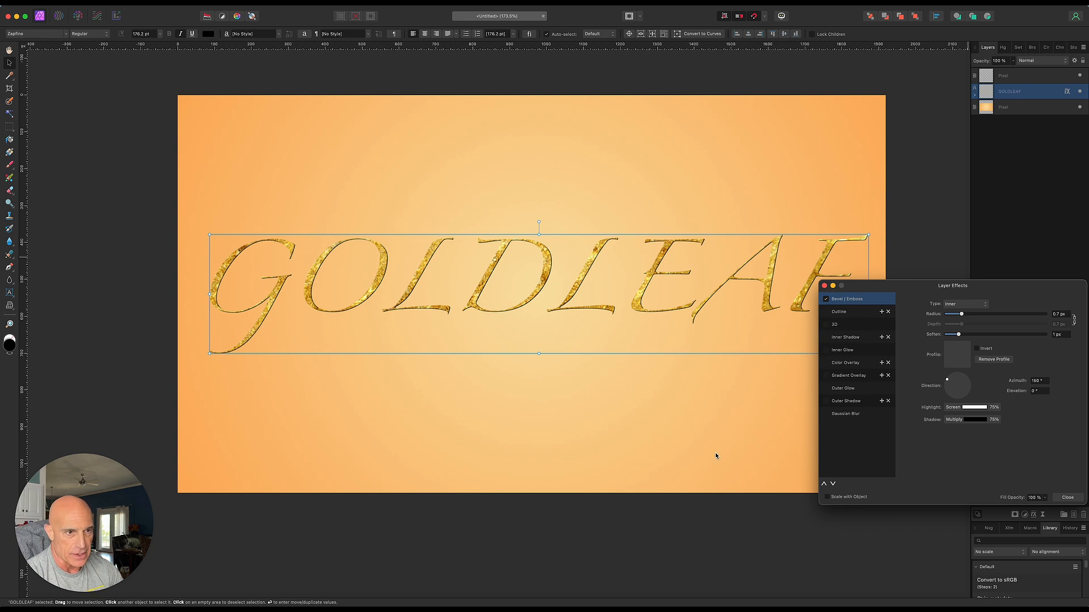
Step: Enable a solid Outline effect colored E6B227, sampled from the gold lettering, with its noise at maximum
click(837, 312)
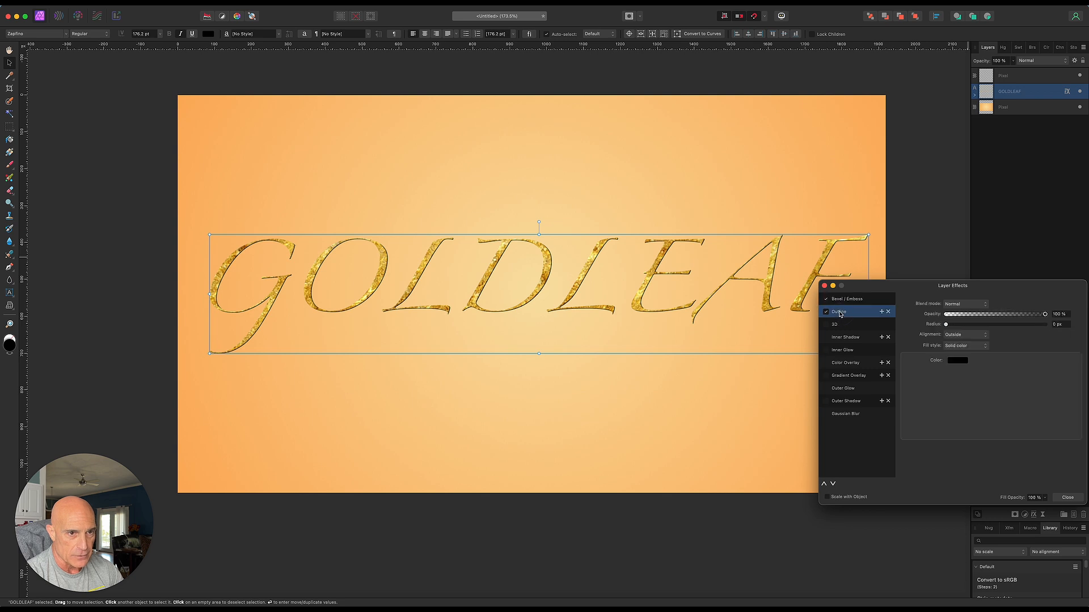
click(957, 362)
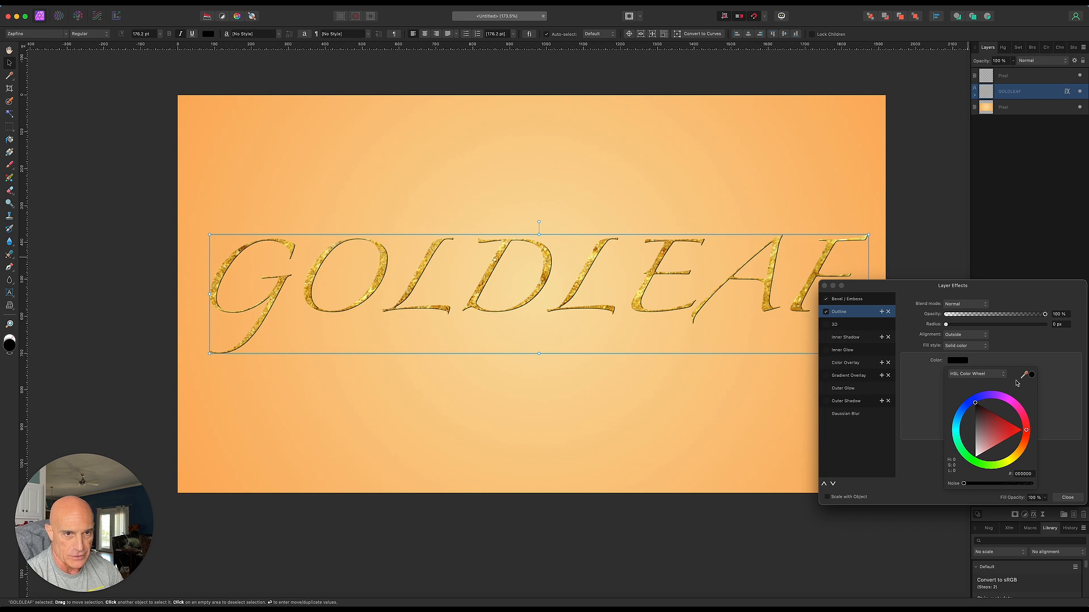
drag(1026, 377, 545, 275)
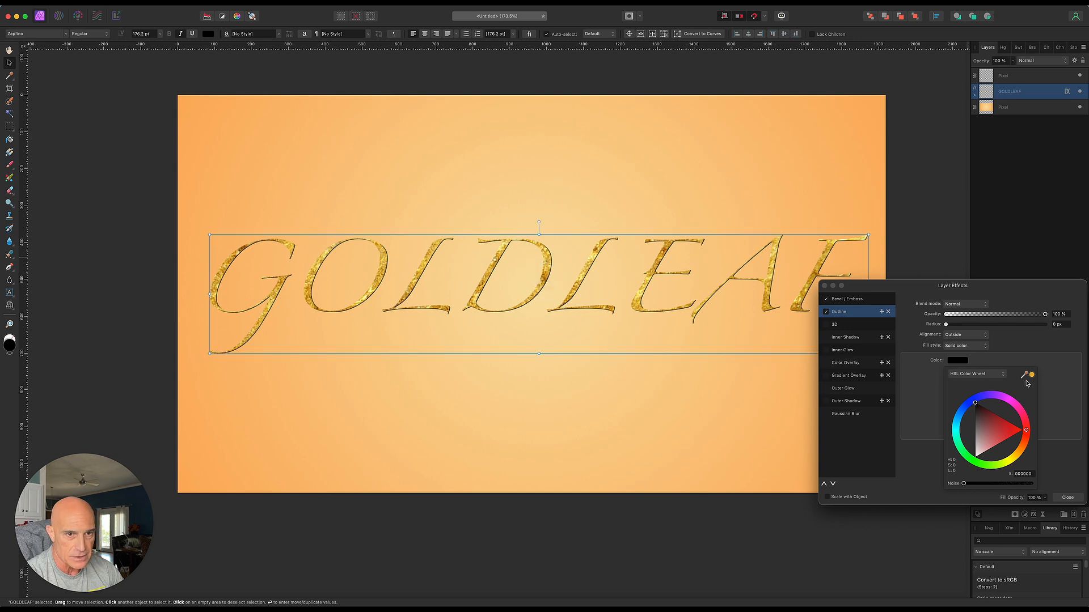
drag(964, 483, 1059, 483)
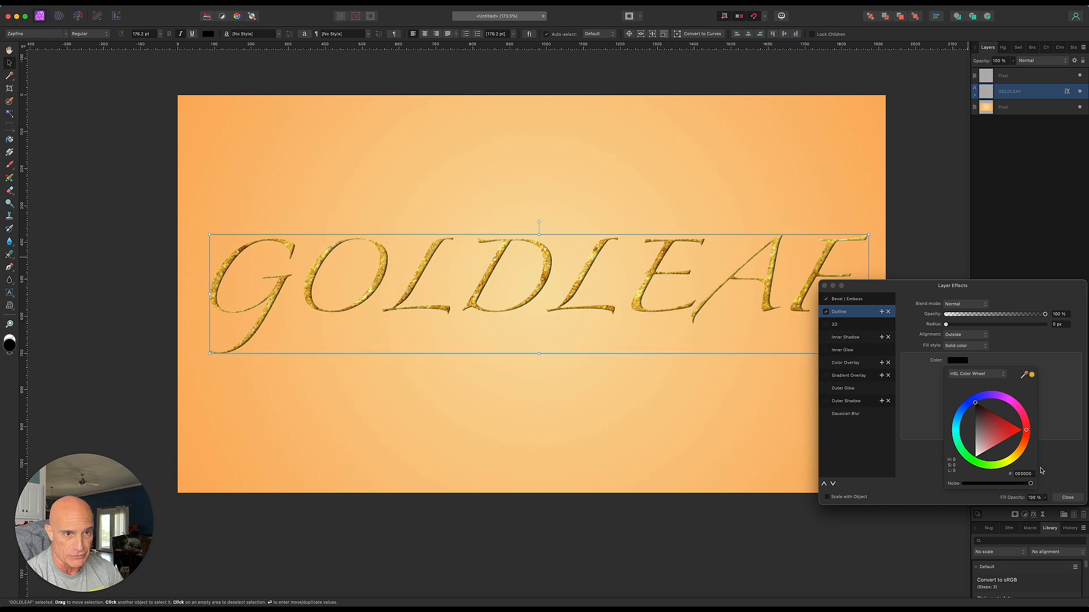
click(1030, 375)
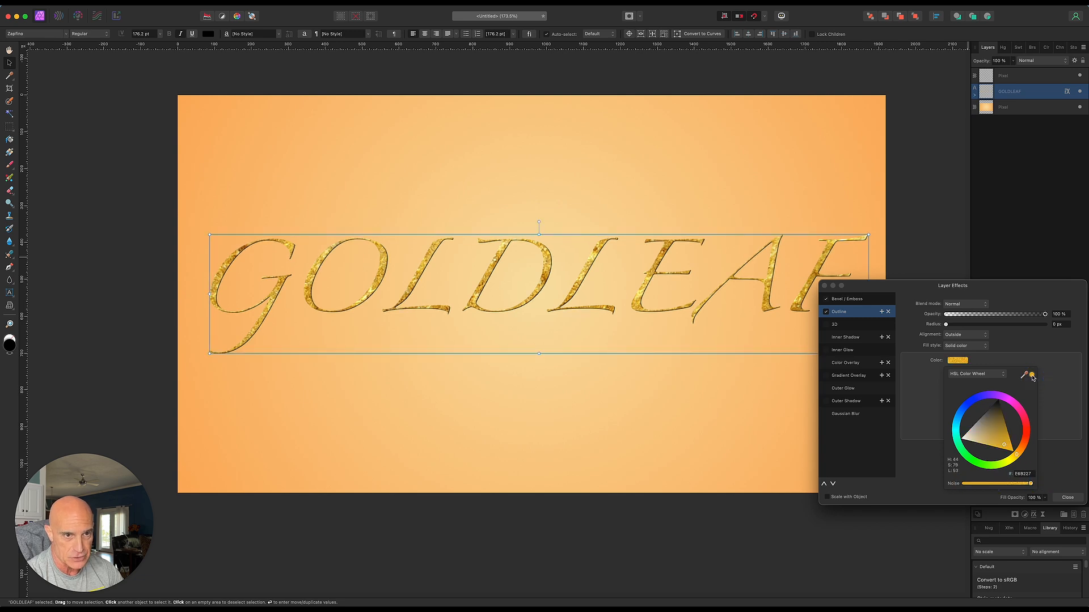
Step: Set the Outline effect's radius to 1.1 px
click(1017, 351)
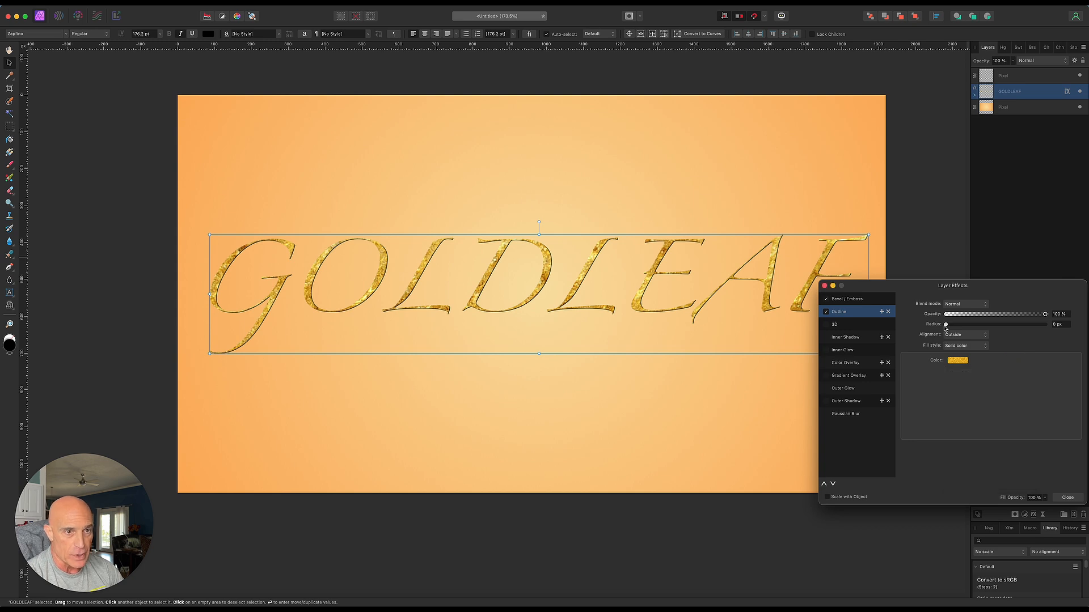
drag(946, 325, 948, 328)
drag(949, 327, 970, 333)
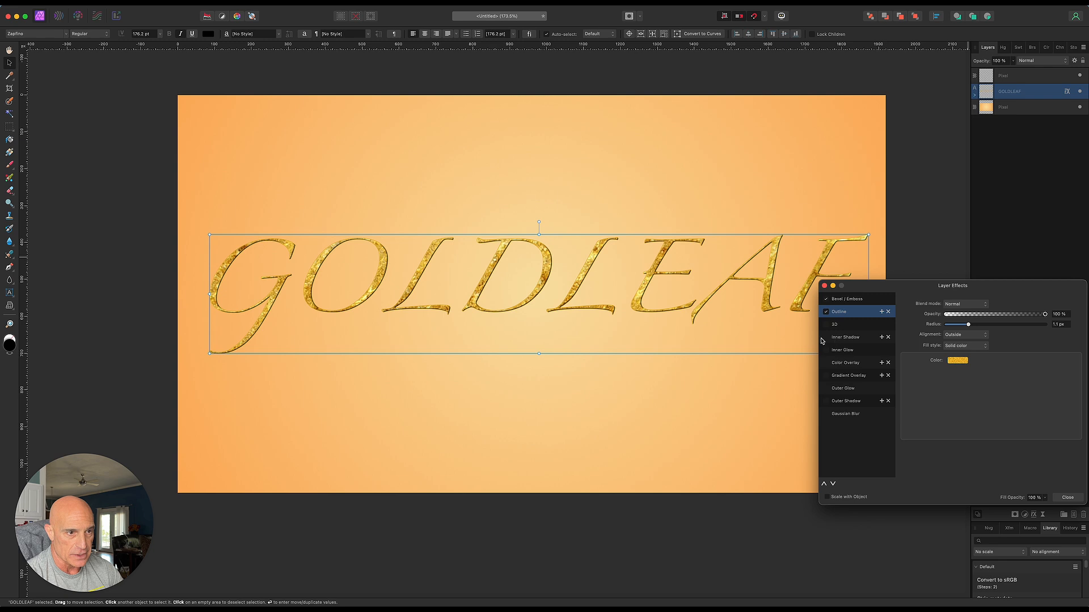
Step: Enable an Inner Shadow effect on the GOLDLEAF text with a 0.3 px radius and 21% intensity
click(849, 338)
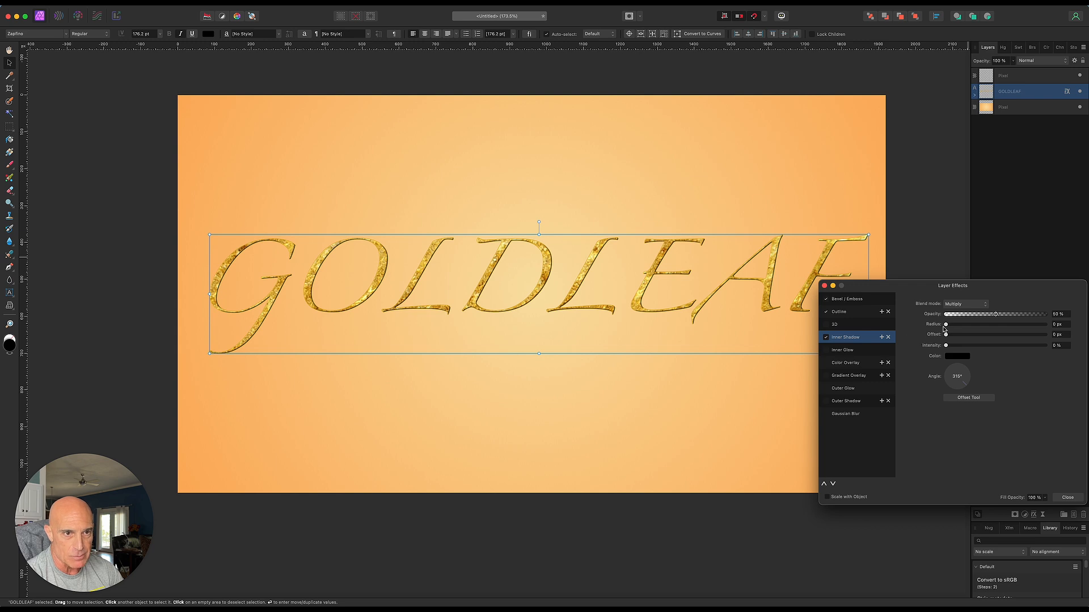
drag(945, 324, 972, 340)
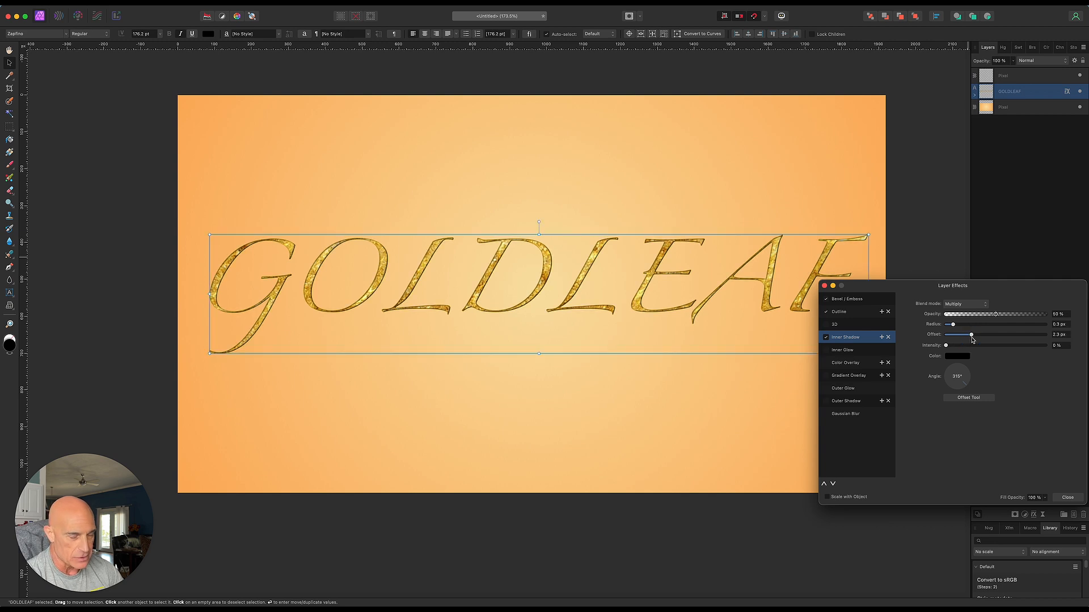
drag(946, 346, 968, 350)
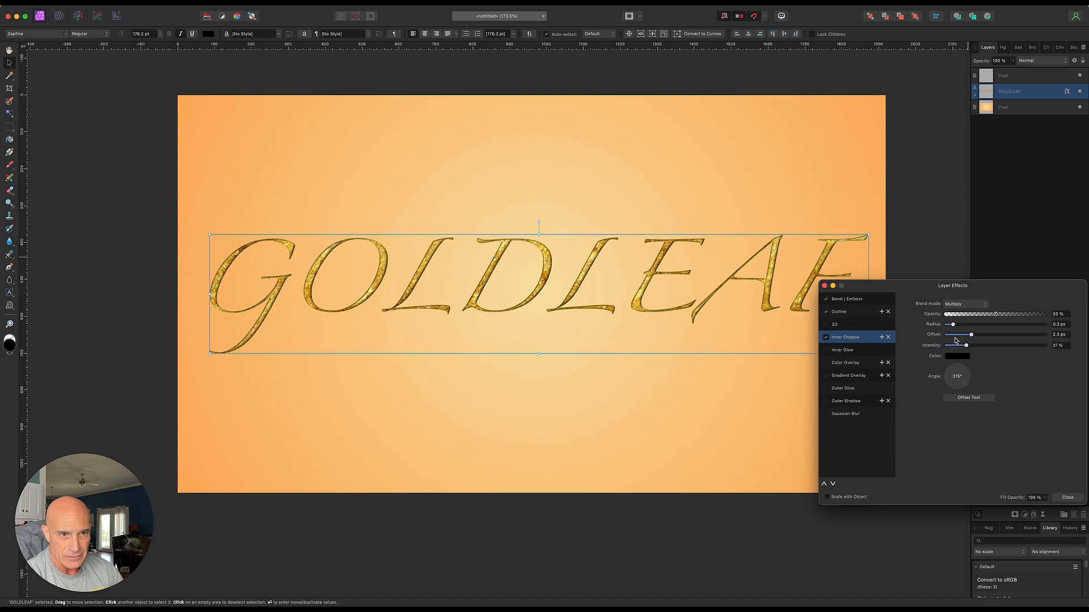
Step: Set the inner shadow's offset to 2 px and its angle to 135°
drag(972, 336, 970, 337)
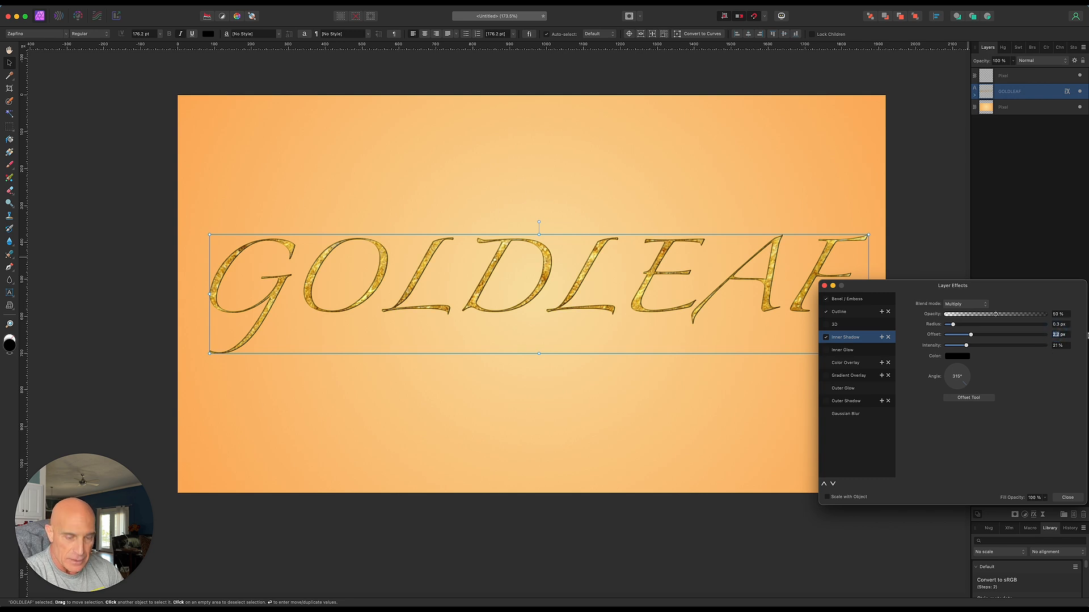
text(2)
key(Tab)
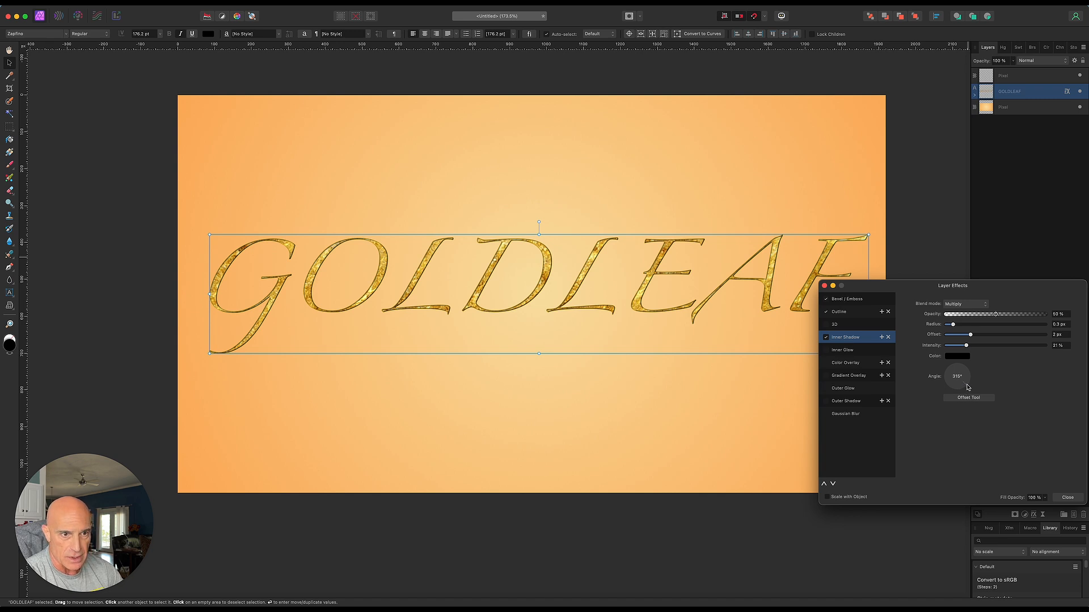
mouse_move(966, 388)
mouse_down()
mouse_move(939, 388)
mouse_move(945, 367)
mouse_up()
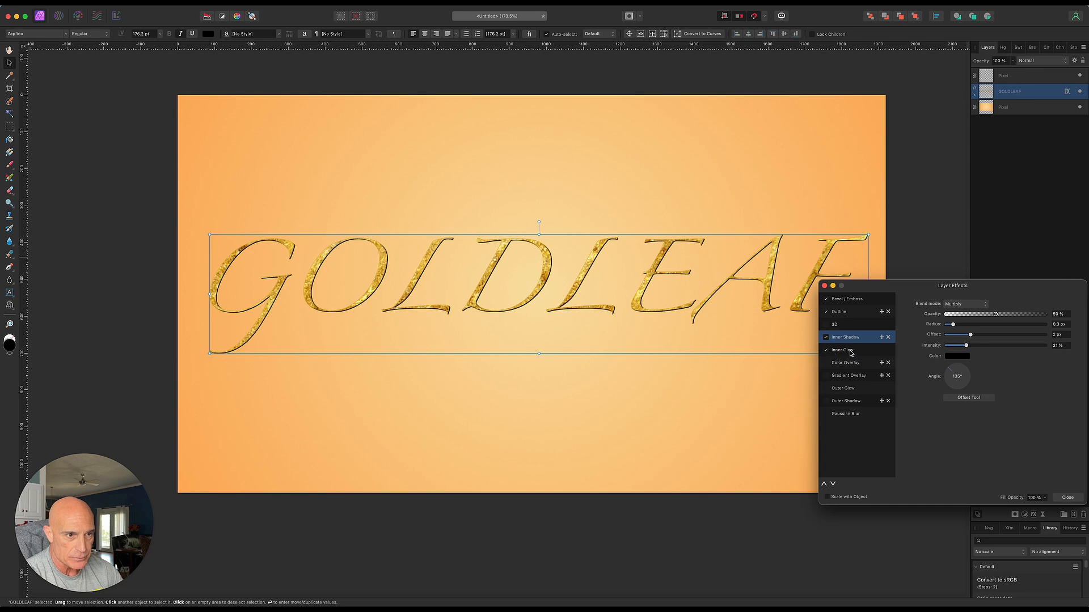
Step: Add an Inner Glow colored DCB446, sampled from the gold lettering, with a 20.1 px radius and 15% intensity
click(850, 350)
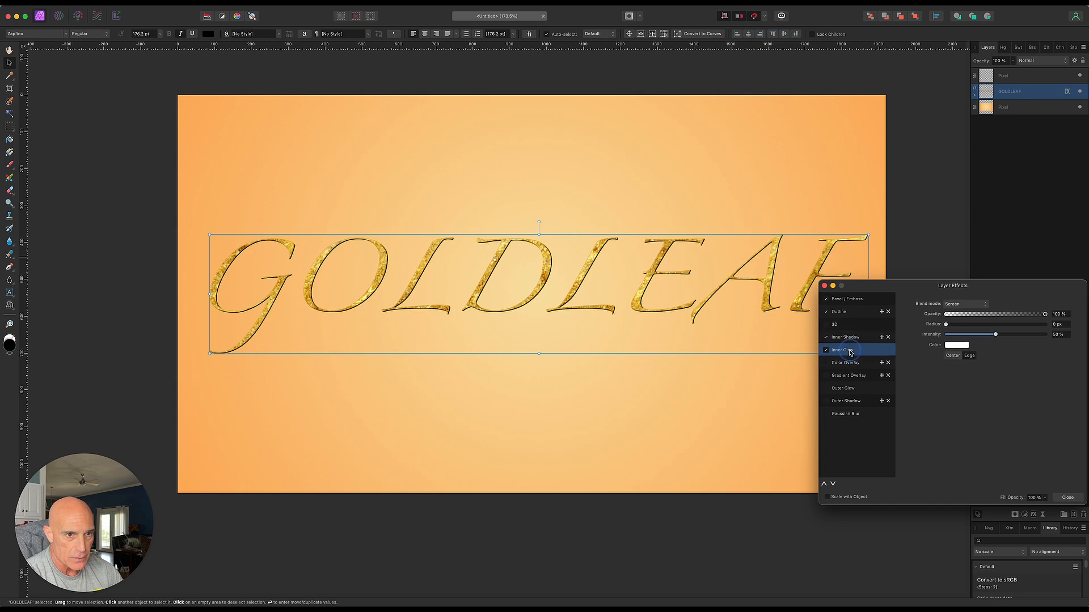
click(957, 346)
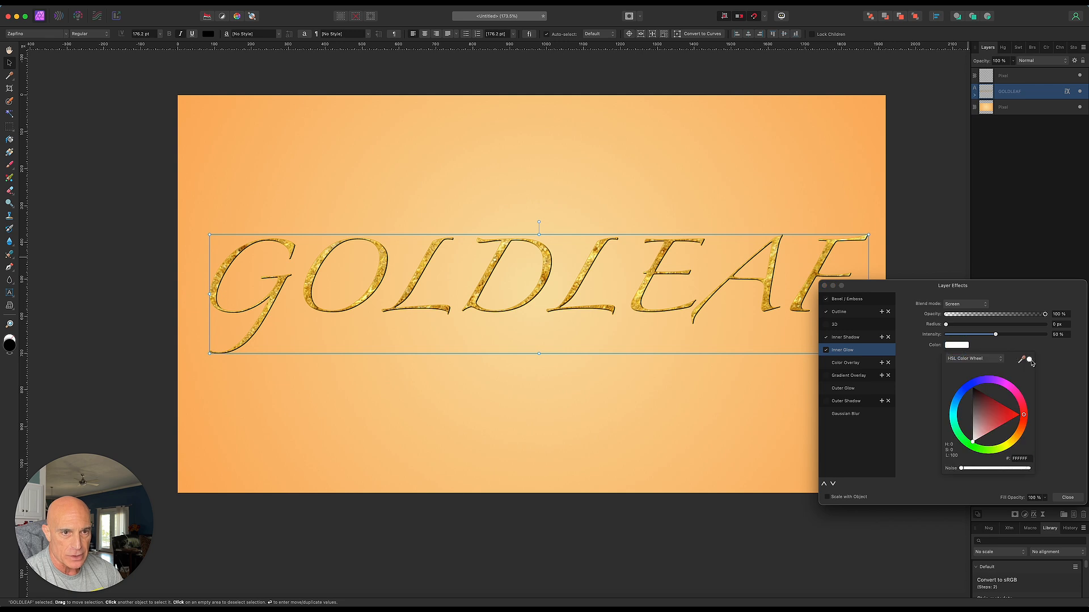
drag(1024, 359, 548, 268)
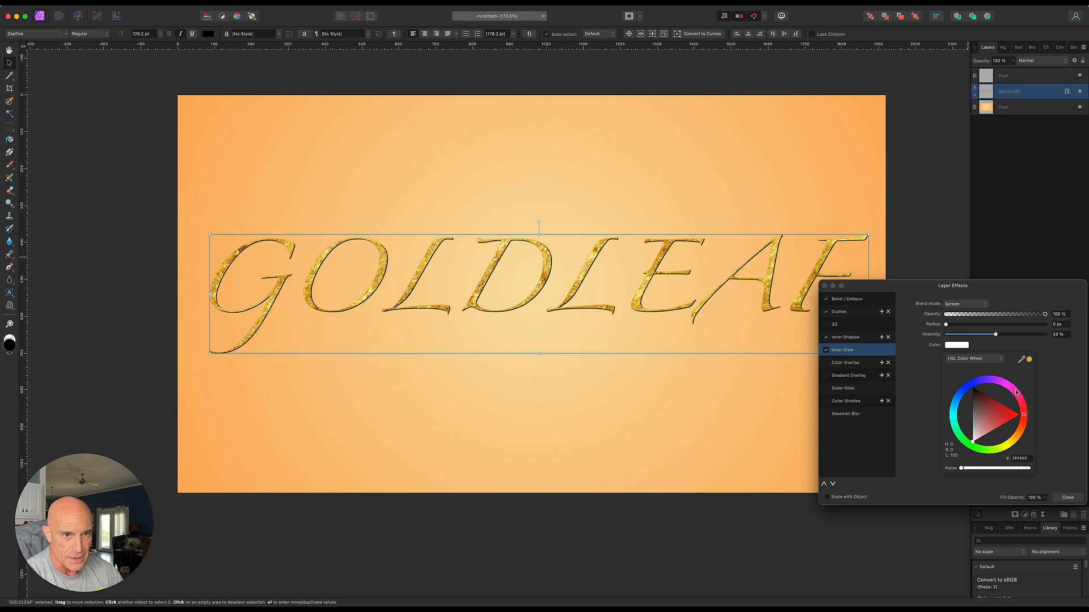
click(1029, 360)
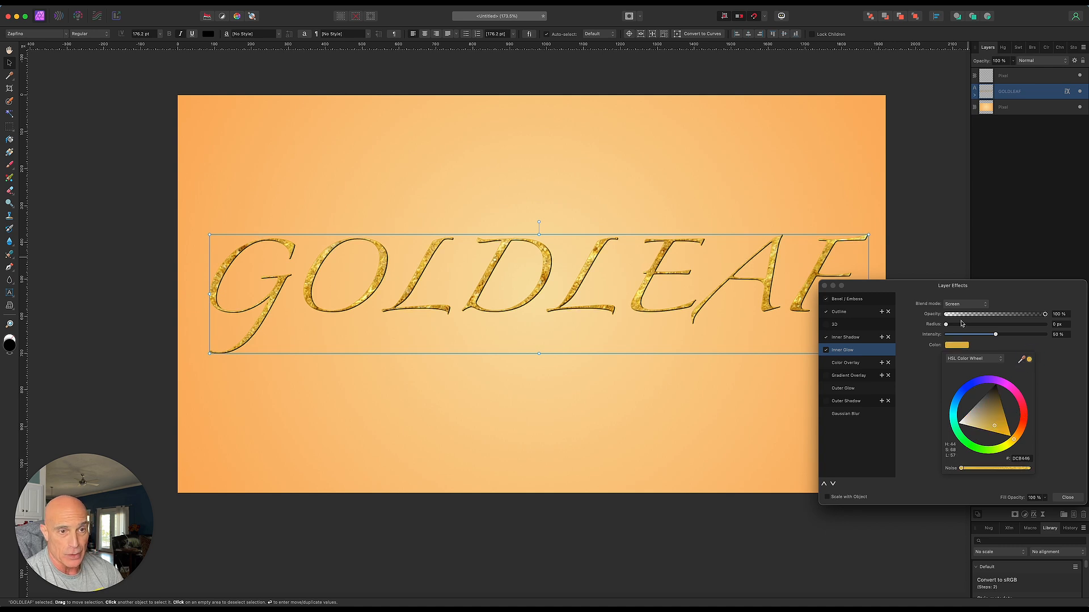
mouse_move(946, 327)
mouse_down()
mouse_move(1008, 331)
mouse_move(953, 337)
mouse_move(962, 339)
mouse_up()
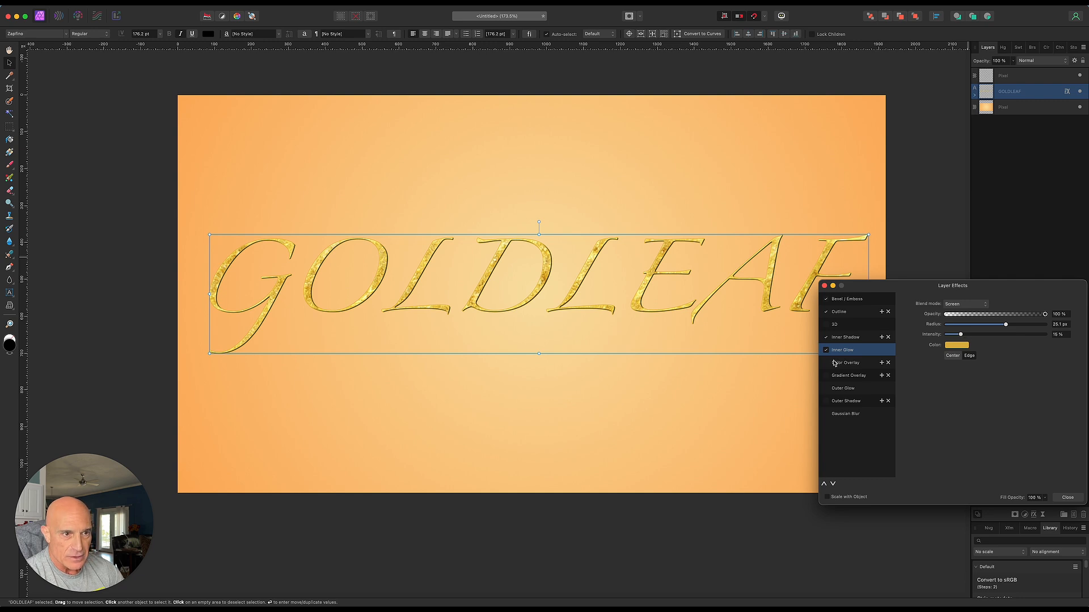
Step: Review the Bevel / Emboss, Outline, Inner Shadow and Inner Glow settings, and close the layer effects
click(847, 301)
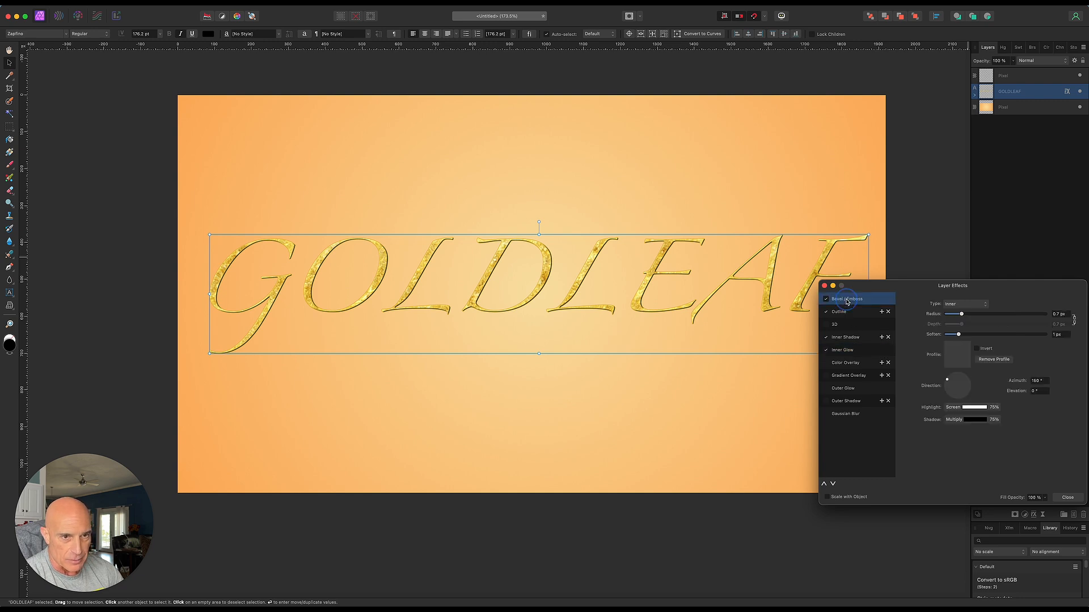
click(842, 315)
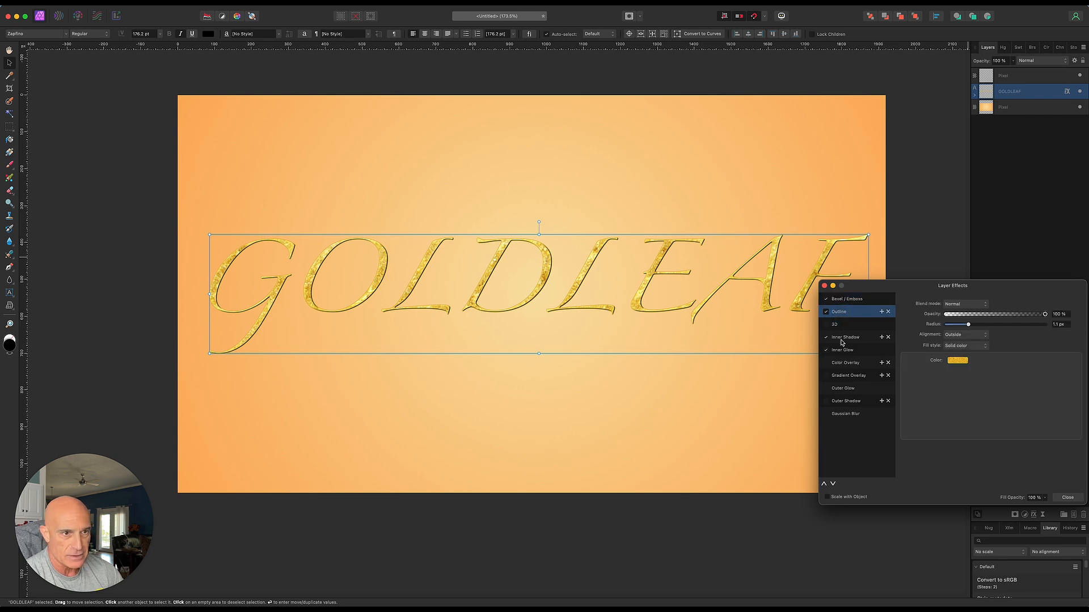
click(841, 340)
click(841, 351)
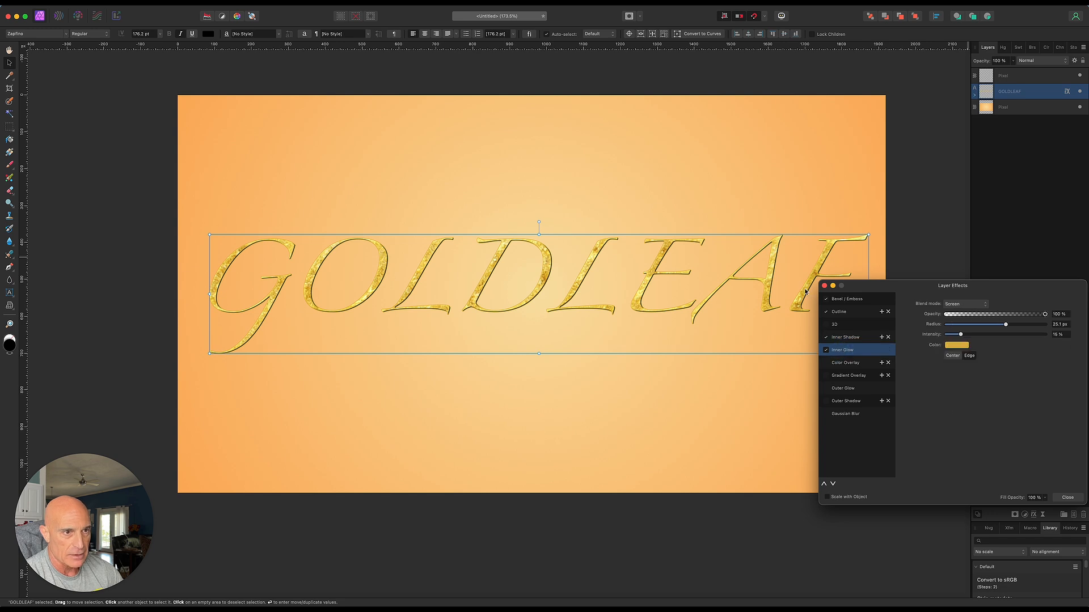
click(825, 287)
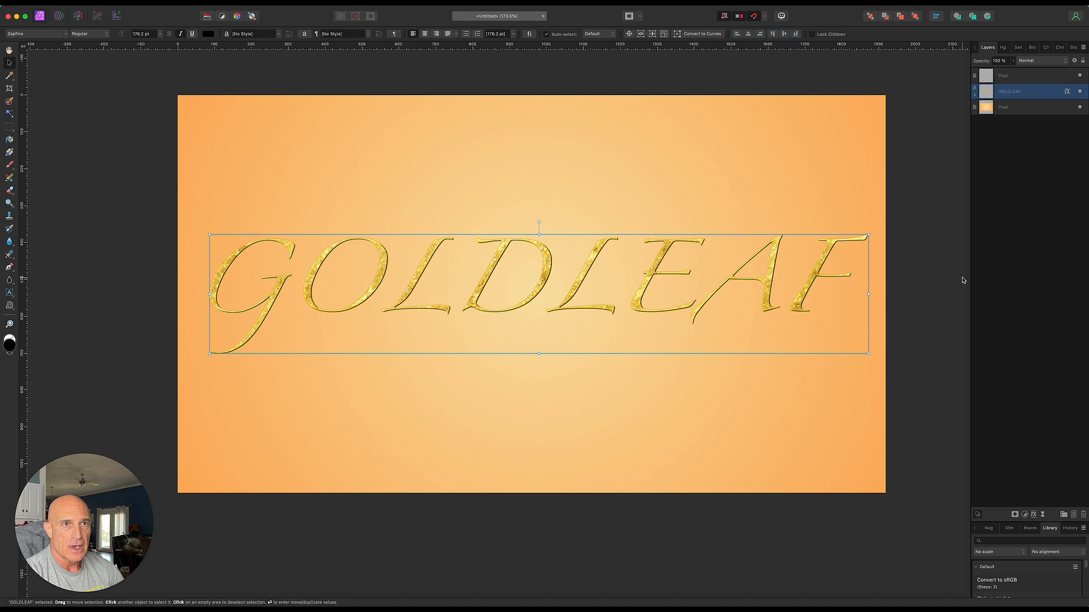
Step: Move the upper pixel layer directly below the GOLDLEAF layer and load the text's shape as a selection
click(1017, 78)
drag(1017, 79, 1017, 99)
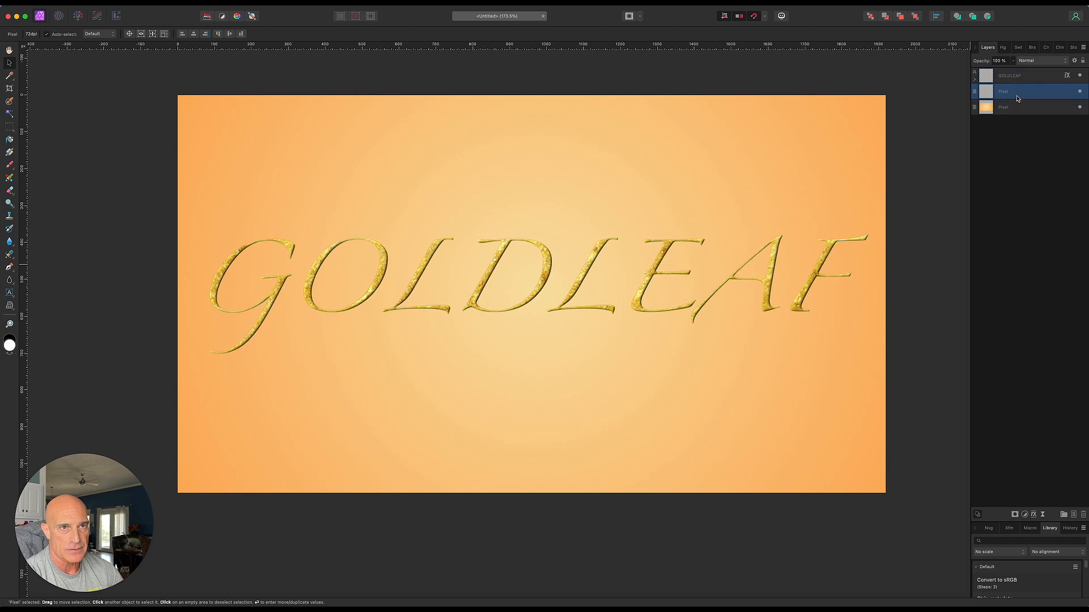
super+click(986, 78)
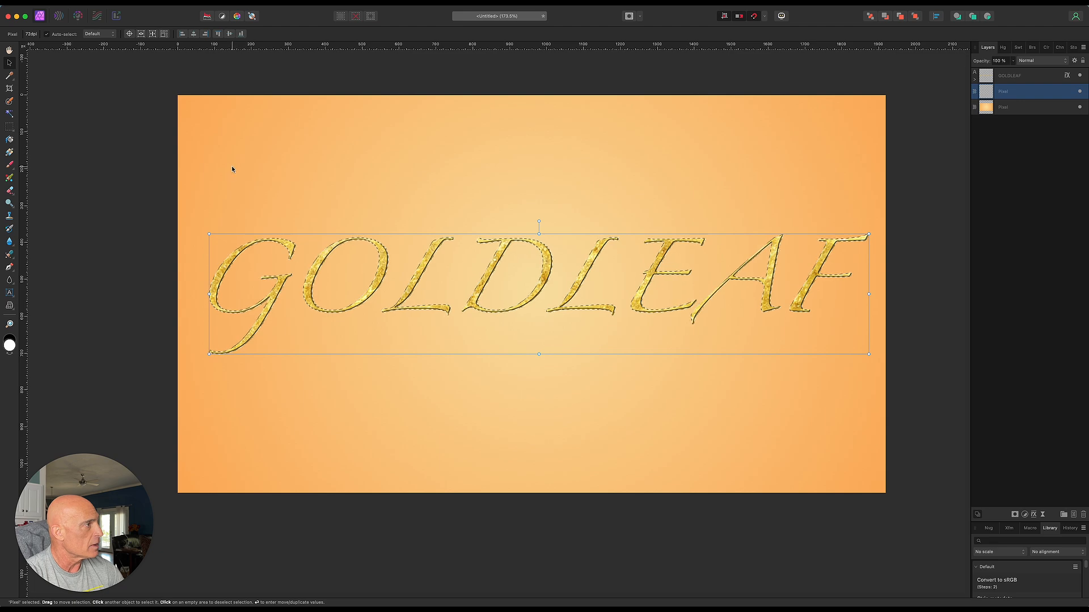
Step: Paint the selected letter shapes black on the pixel layer with the Paint Brush, and deselect
click(9, 165)
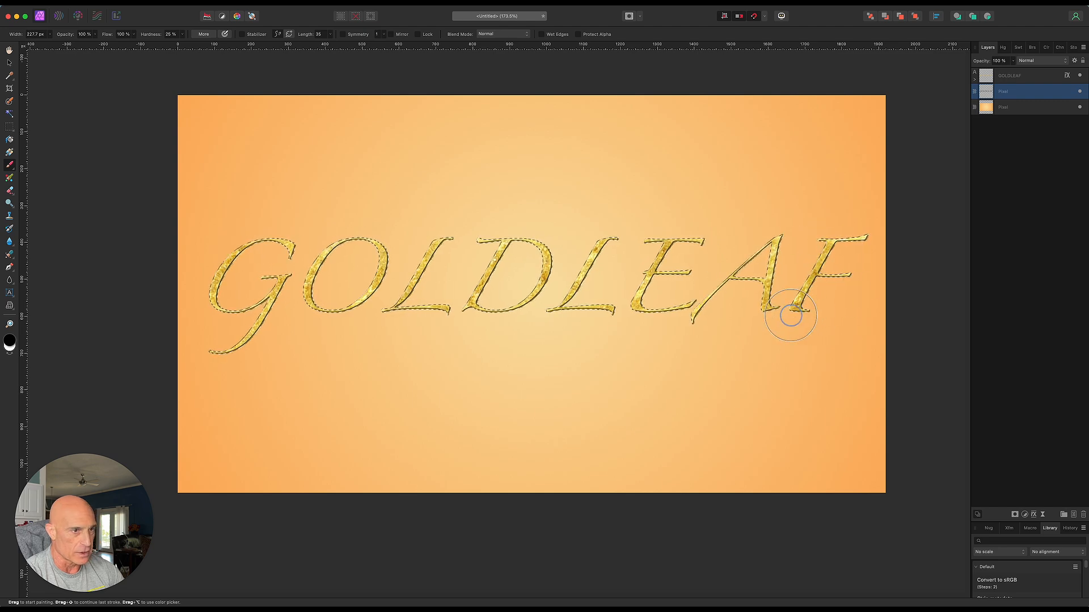
click(9, 64)
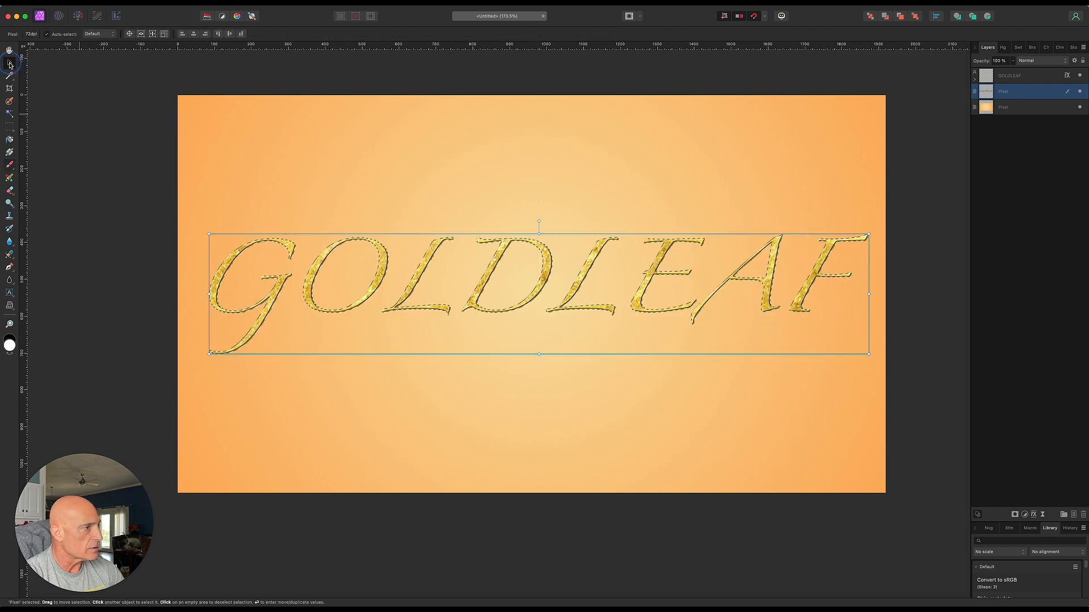
key(super+d)
Step: Nudge the black letter layer a few pixels down and right to offset it as a shadow behind the text
click(1023, 94)
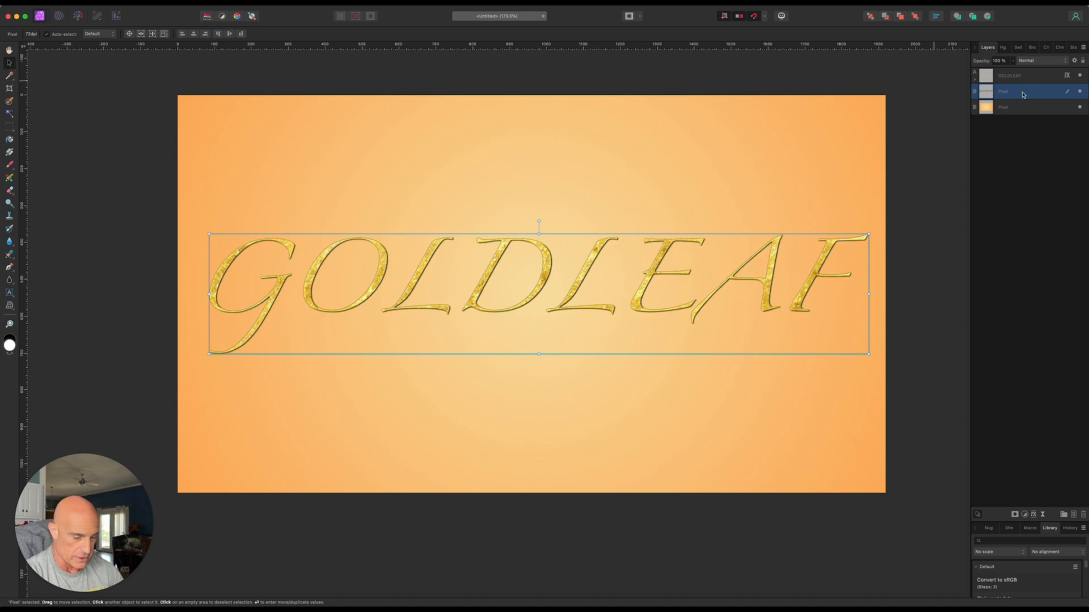
key(Down)
key(Down)
key(Down)
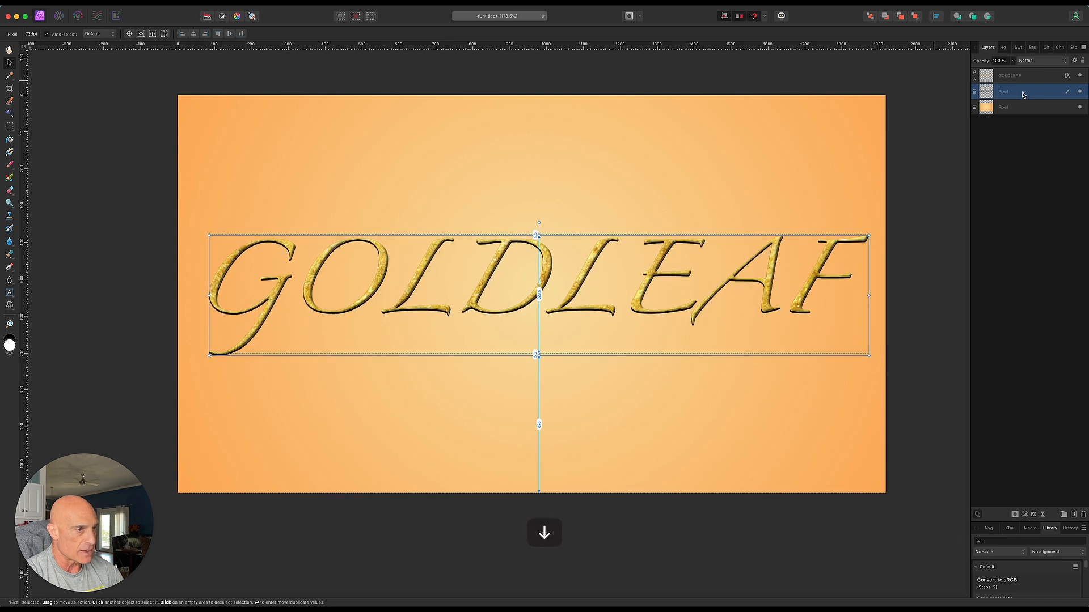
key(Right)
key(Right)
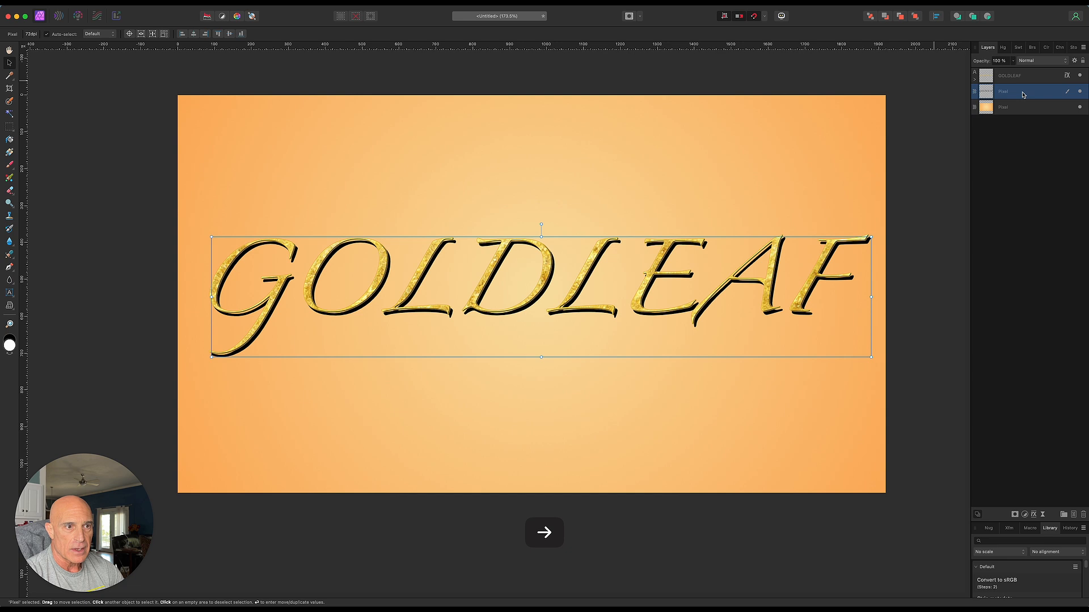
Step: Apply a live Gaussian Blur with a 6.6 px radius to the black shadow layer
click(1042, 515)
click(1047, 524)
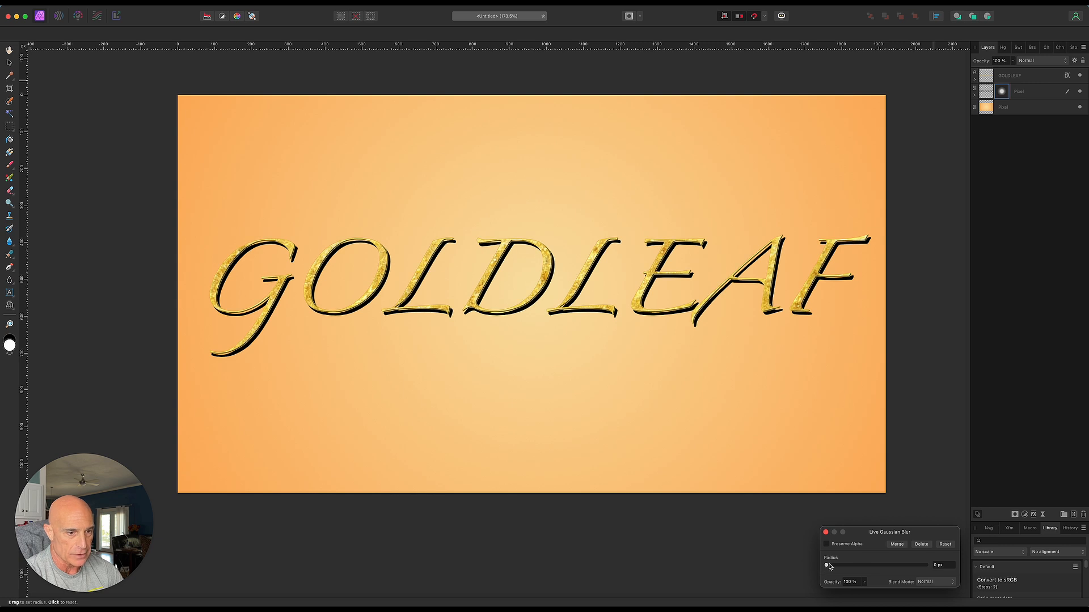
drag(828, 565, 864, 567)
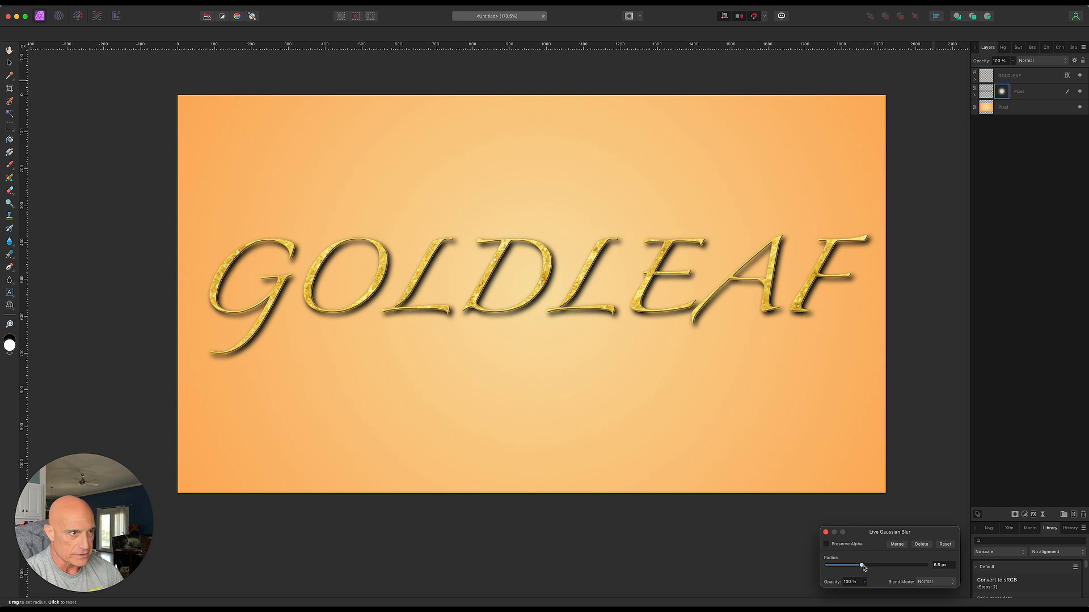
click(826, 532)
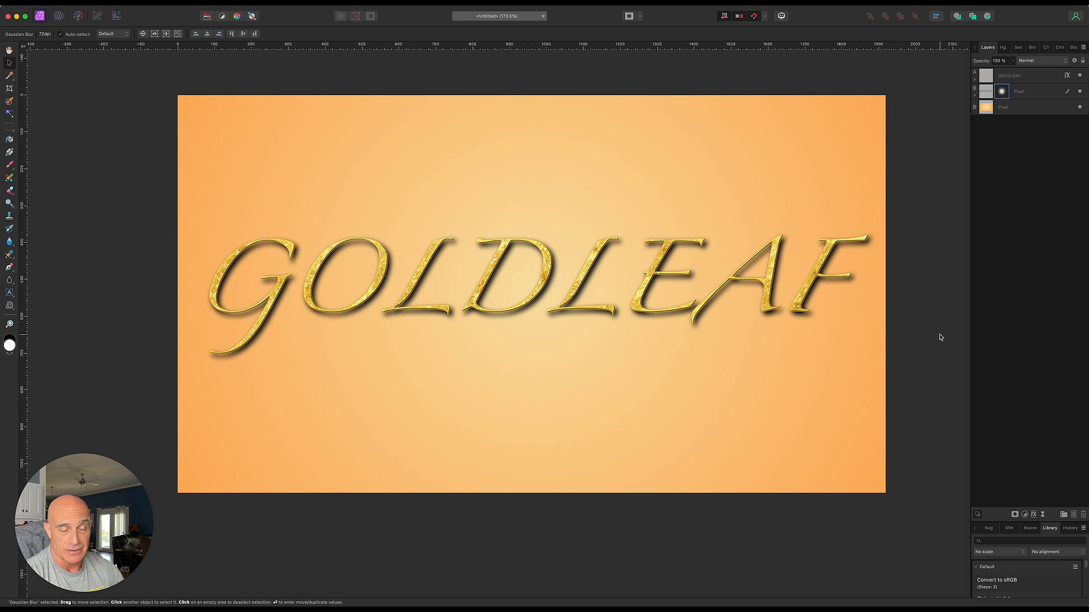
Step: Reduce the shadow layer's opacity to 83% and deselect the layer
click(1027, 92)
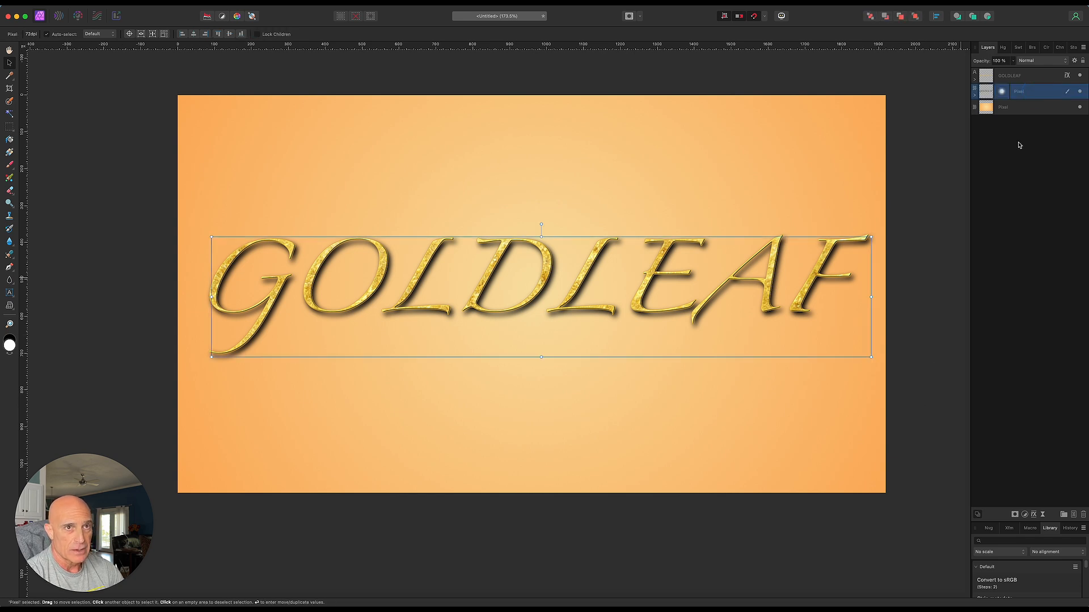
click(1014, 61)
mouse_move(1014, 70)
mouse_down()
mouse_move(989, 75)
mouse_move(1001, 72)
mouse_up()
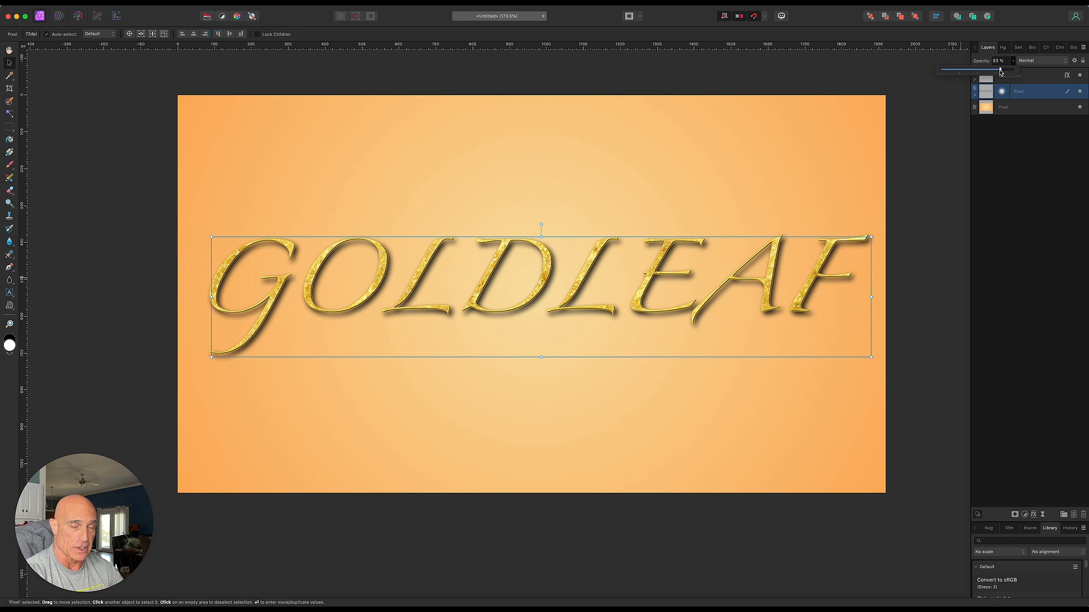
click(925, 192)
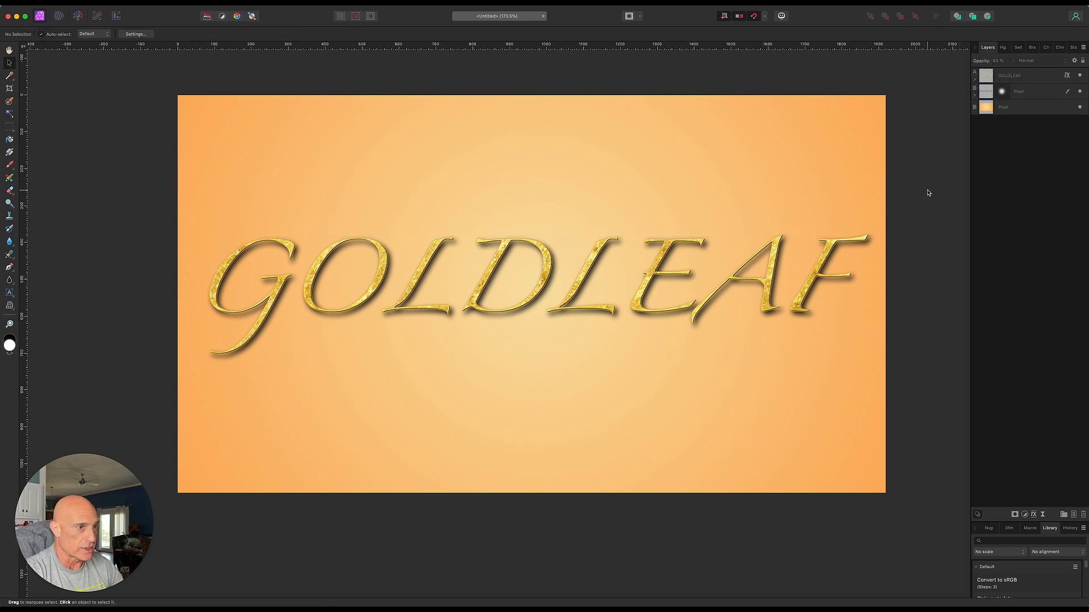